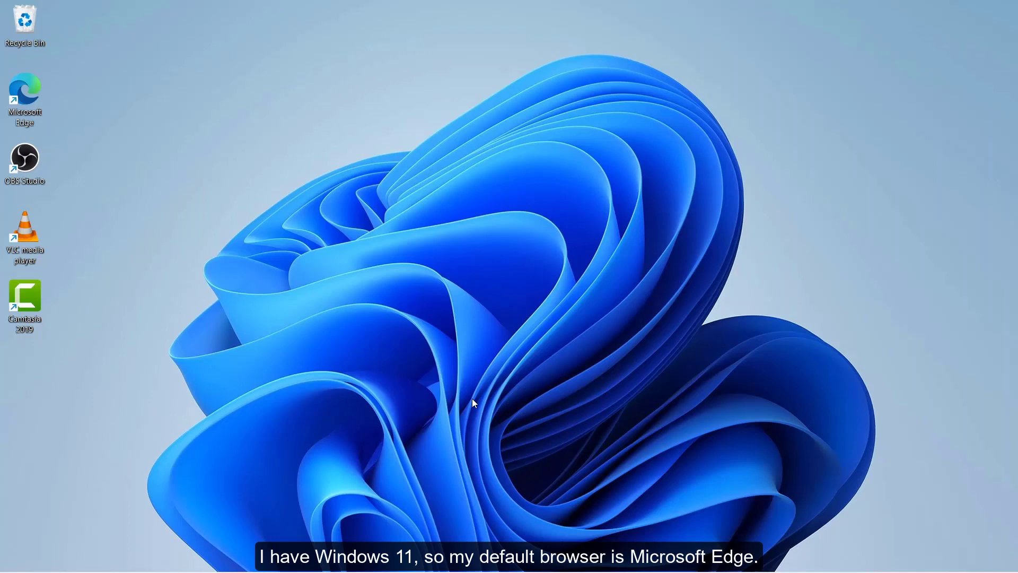
Launch Microsoft Edge from the Start menu to its Bing new tab page.
key("super")
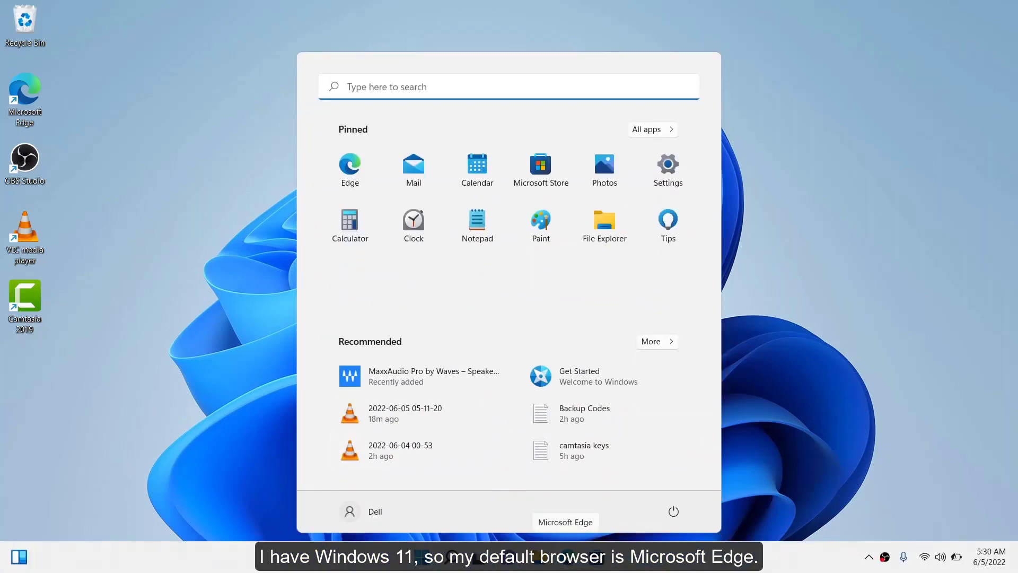
left_click(568, 556)
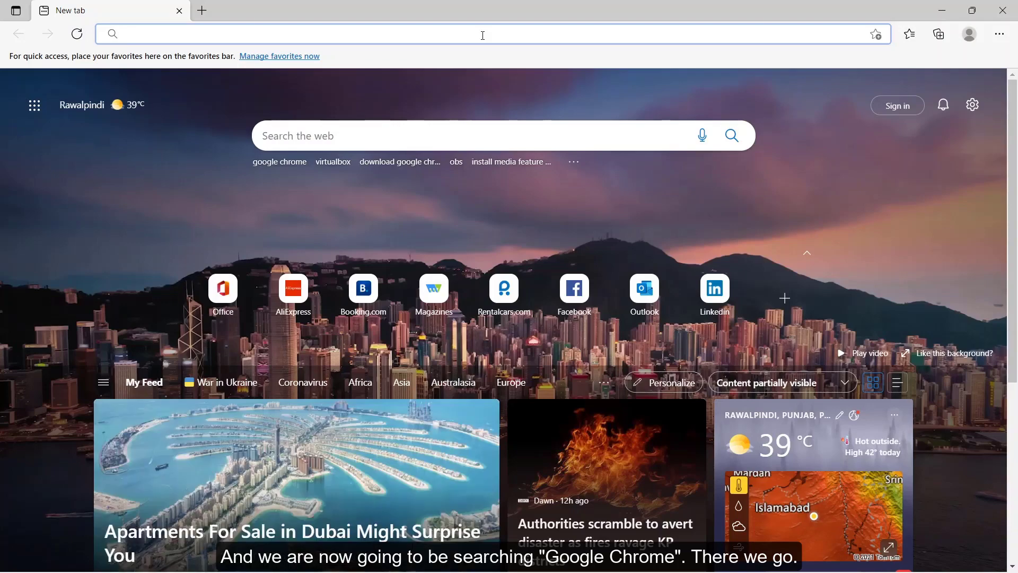
Search Bing for 'google chrome' from Edge's address bar.
type("google chrome")
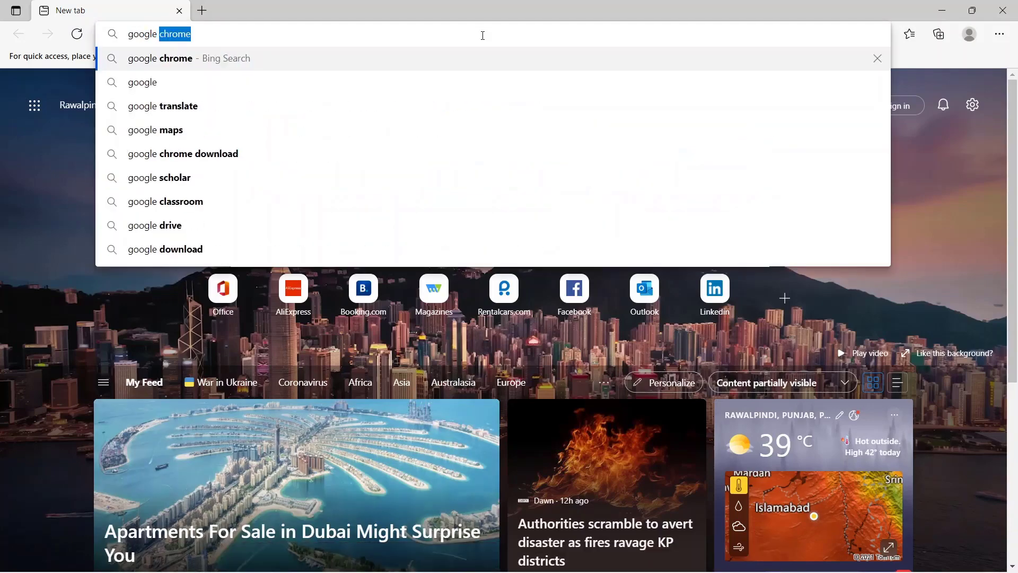
key("Return")
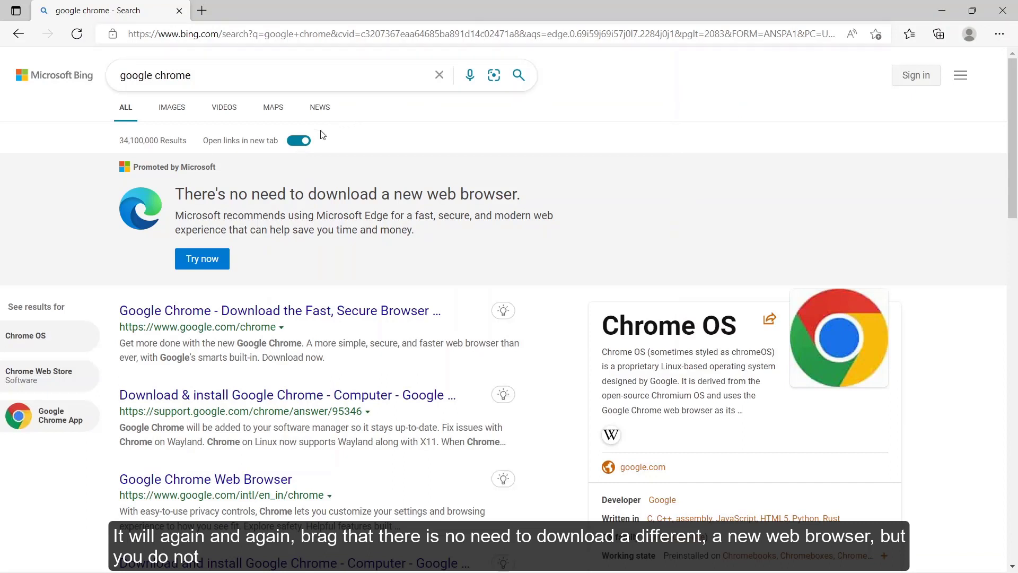
left_click_drag(178, 194, 526, 193)
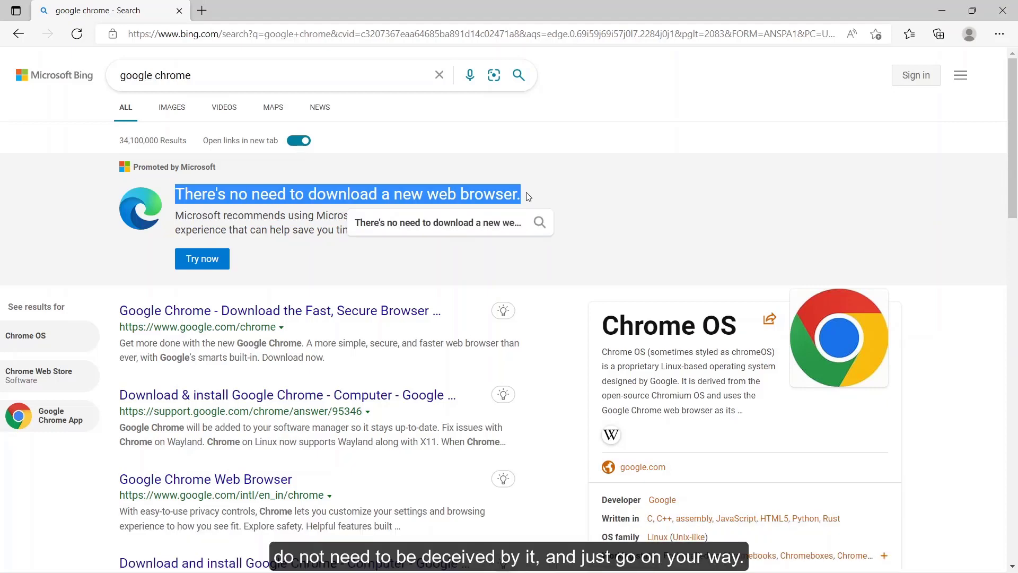
left_click(626, 156)
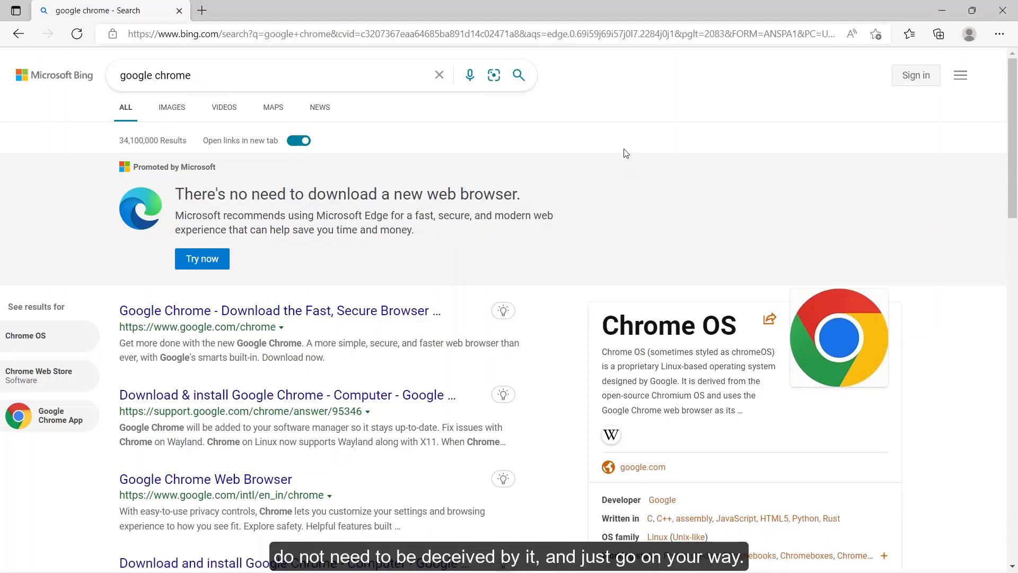
Open the official Google Chrome page, close the search tab, and download ChromeSetup (1).exe.
left_click(364, 309)
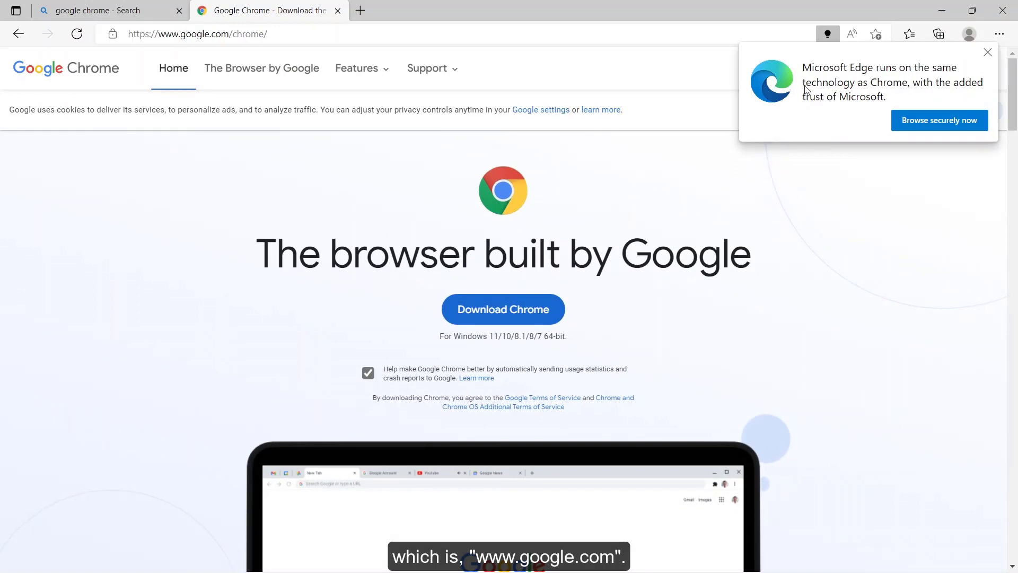
left_click(180, 11)
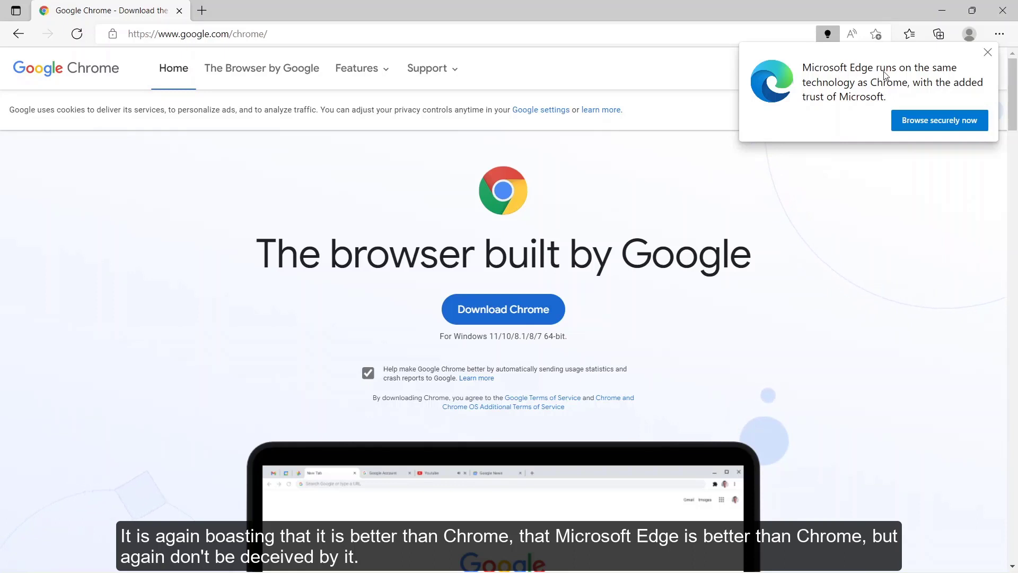
left_click(988, 52)
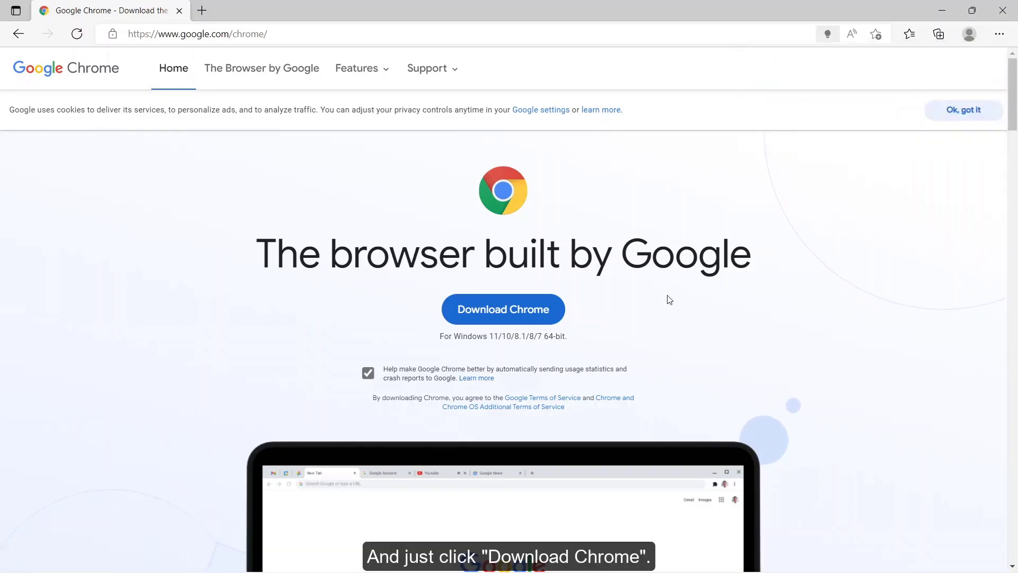
left_click(550, 320)
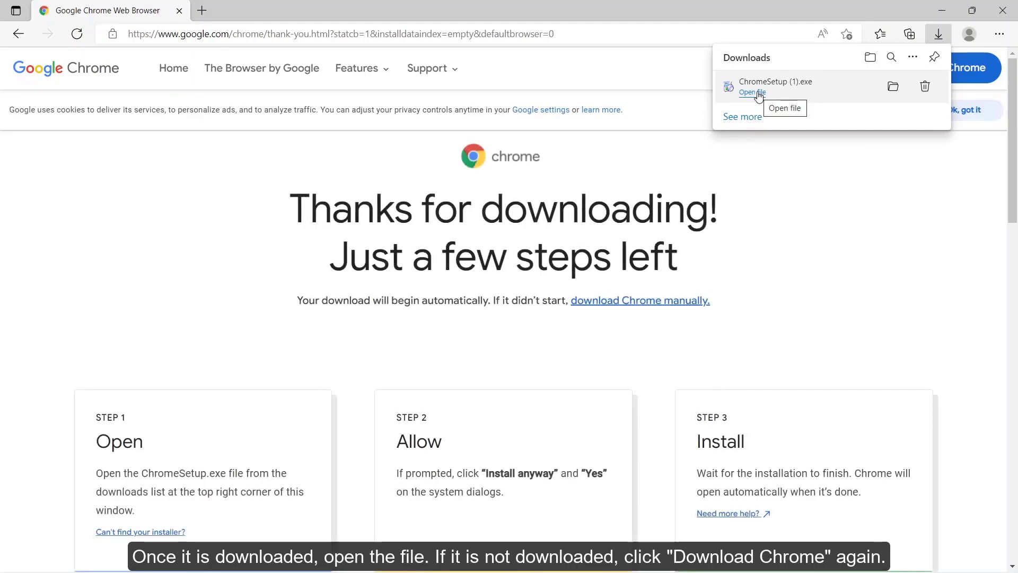
Run ChromeSetup (1).exe from Downloads and close Edge while Chrome installs.
left_click(759, 96)
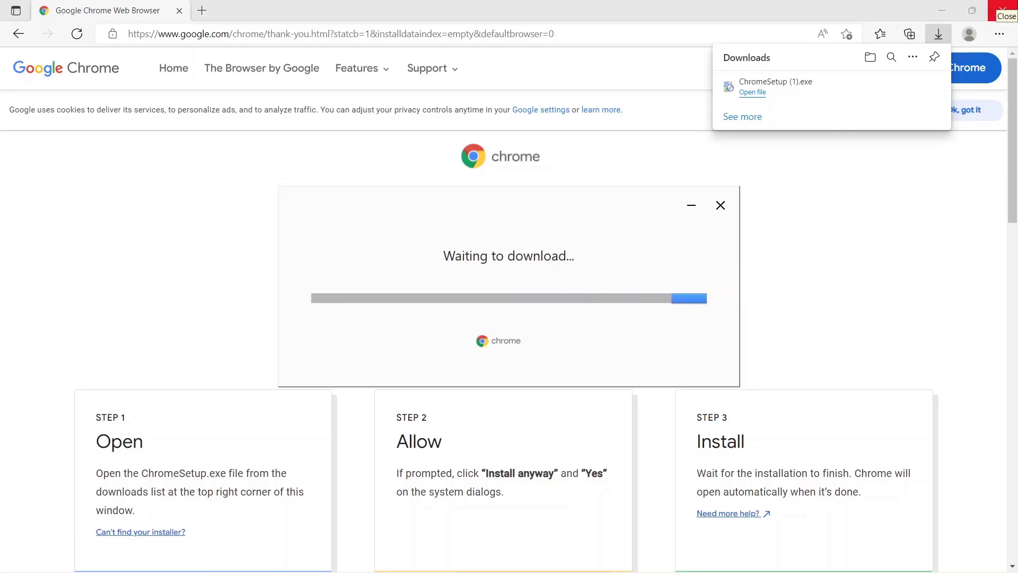
left_click(1008, 7)
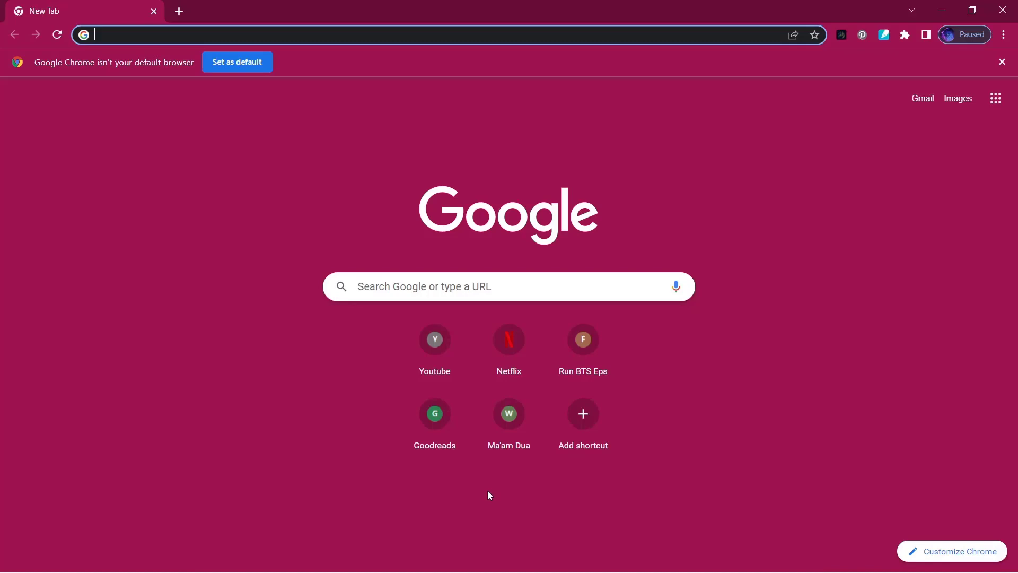
left_click(488, 491)
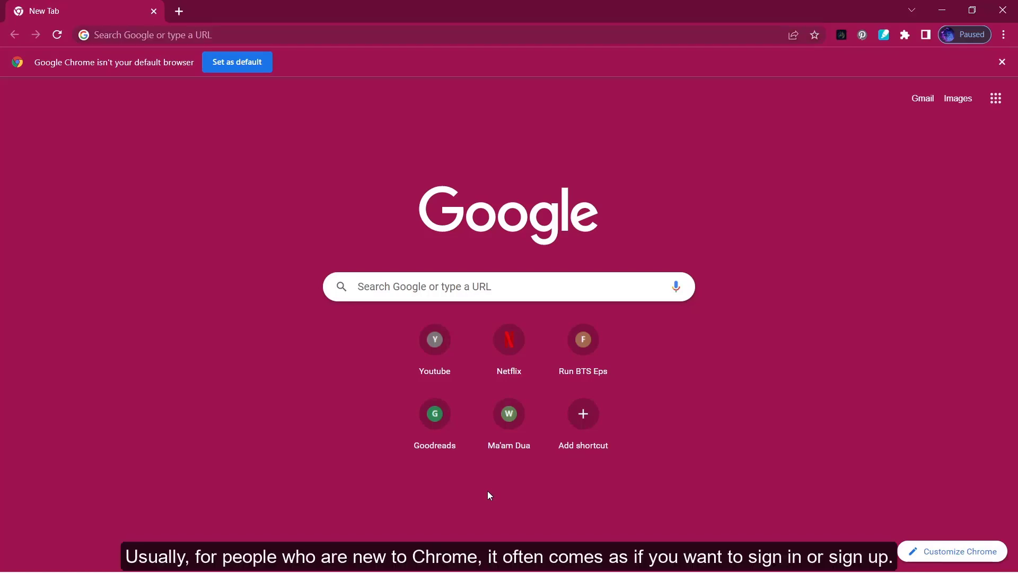
left_click_drag(626, 318, 737, 164)
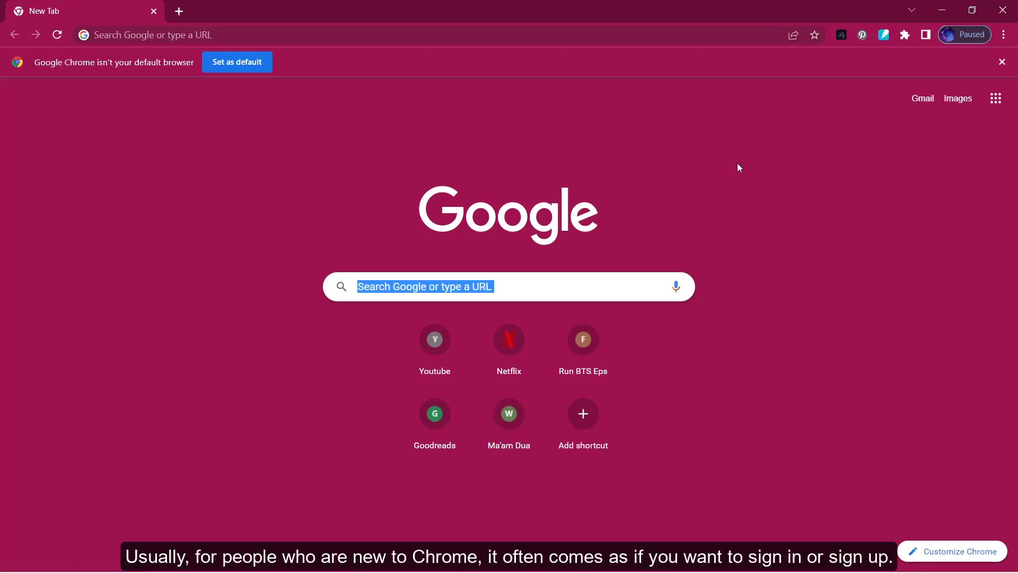
left_click(672, 194)
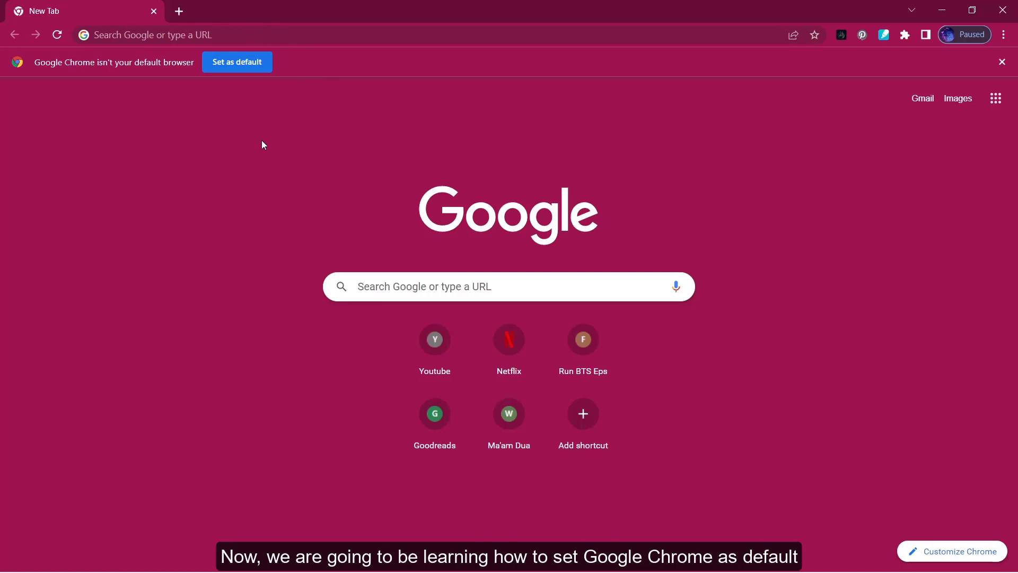
Open Microsoft Edge's default-app settings and switch .htm files to Google Chrome.
left_click(221, 67)
right_click(220, 67)
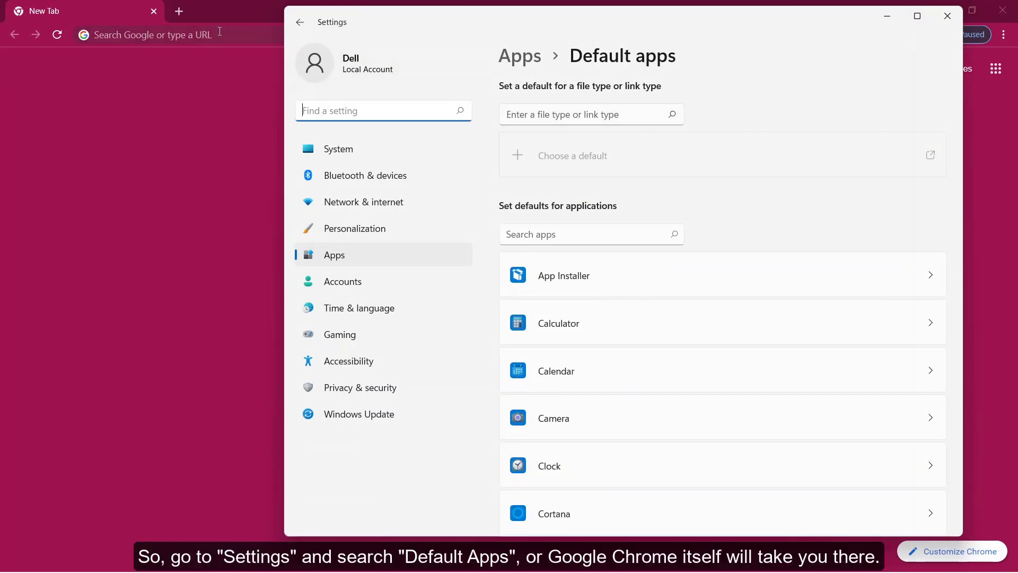
scroll(789, 291, "down", 6)
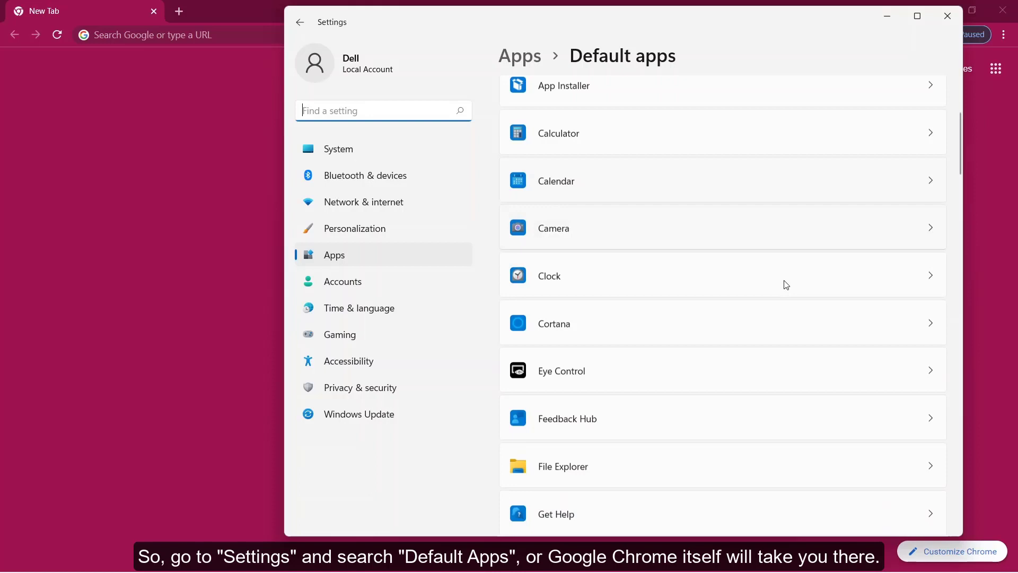
scroll(784, 279, "down", 7)
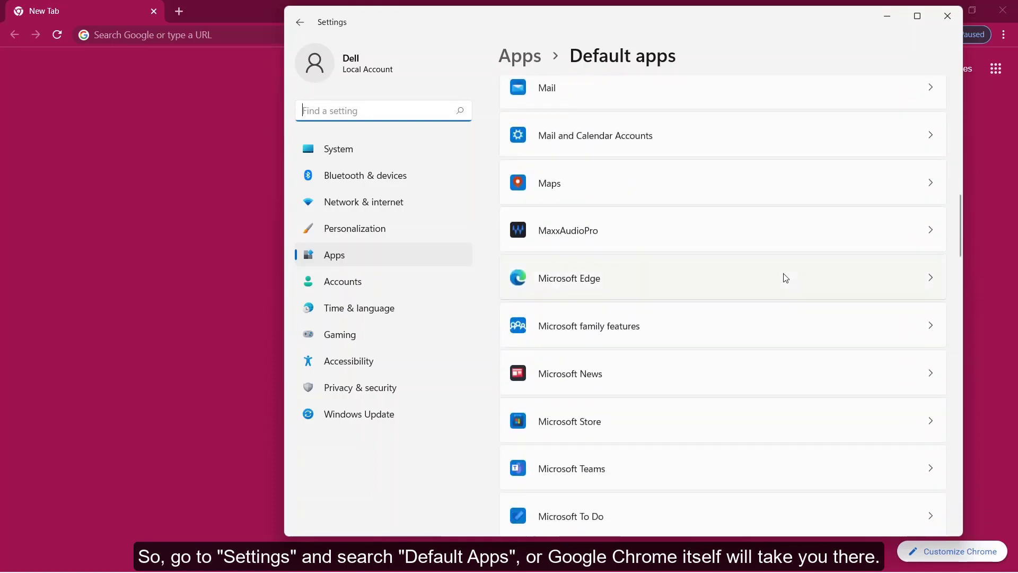
left_click(776, 274)
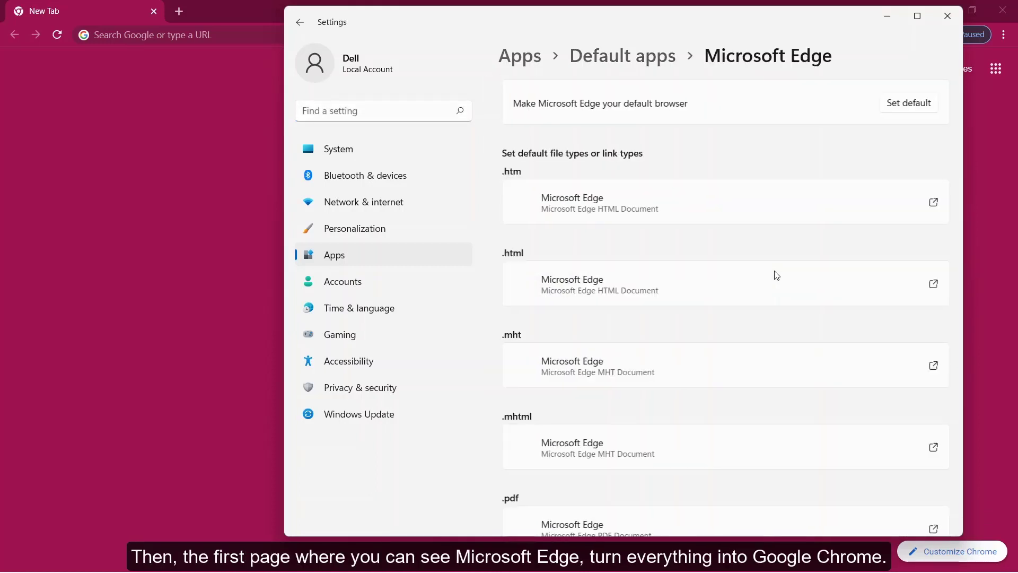
scroll(776, 274, "up", 1)
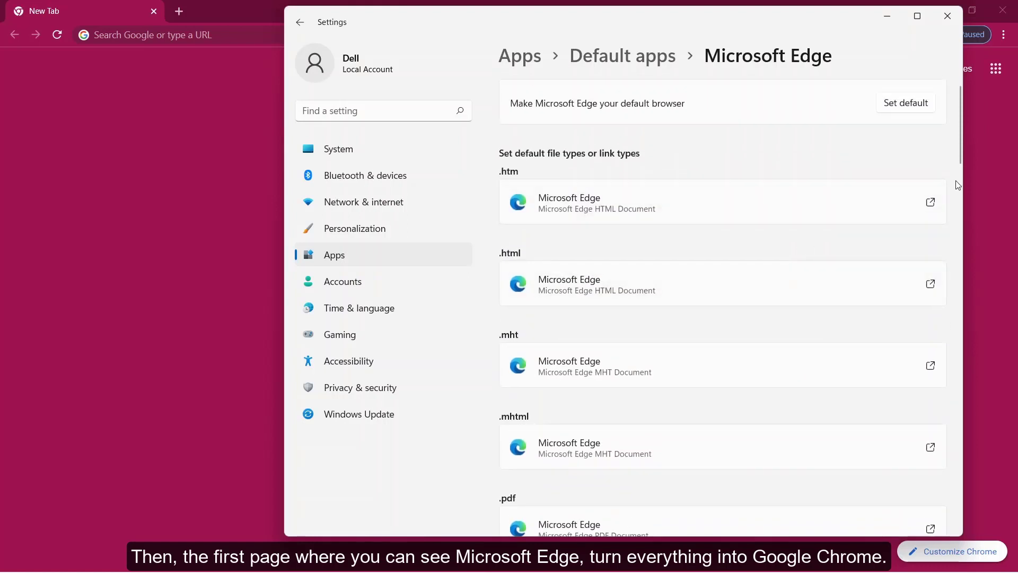
left_click(756, 207)
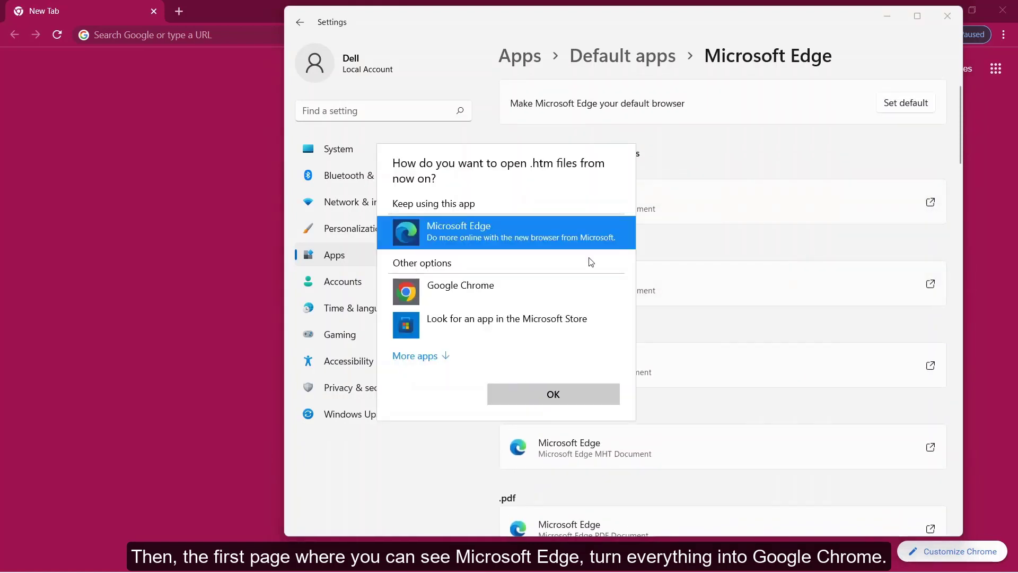
left_click(542, 283)
left_click(557, 395)
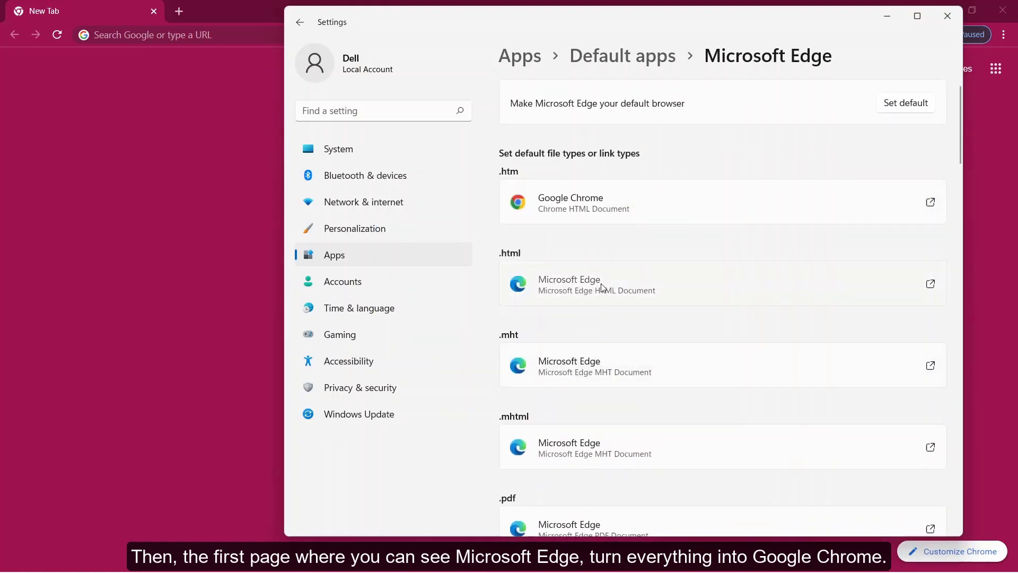
Switch .html files to Google Chrome, leaving .mht and .mhtml with Edge.
left_click(583, 287)
left_click(498, 291)
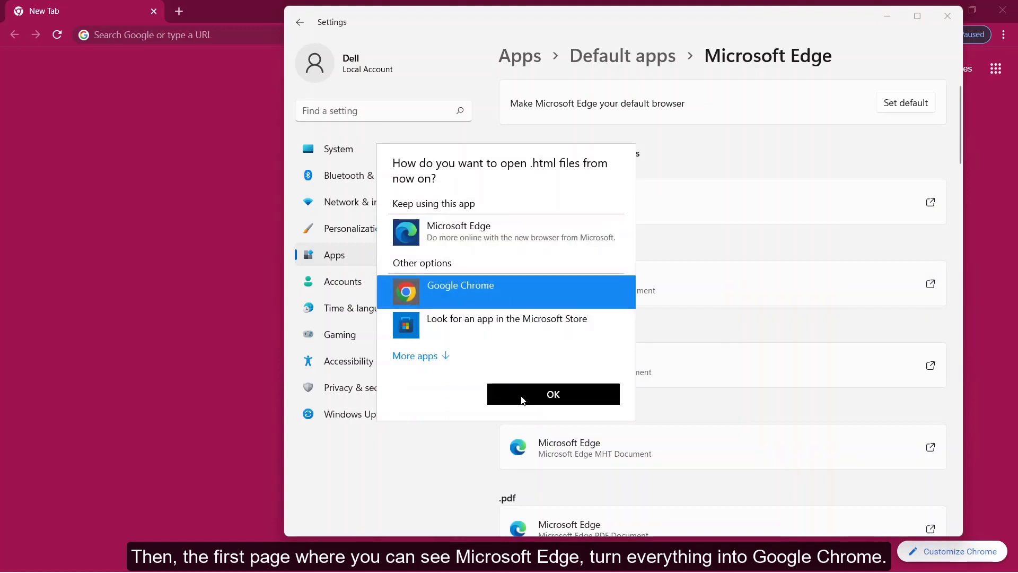
left_click(554, 395)
left_click(524, 355)
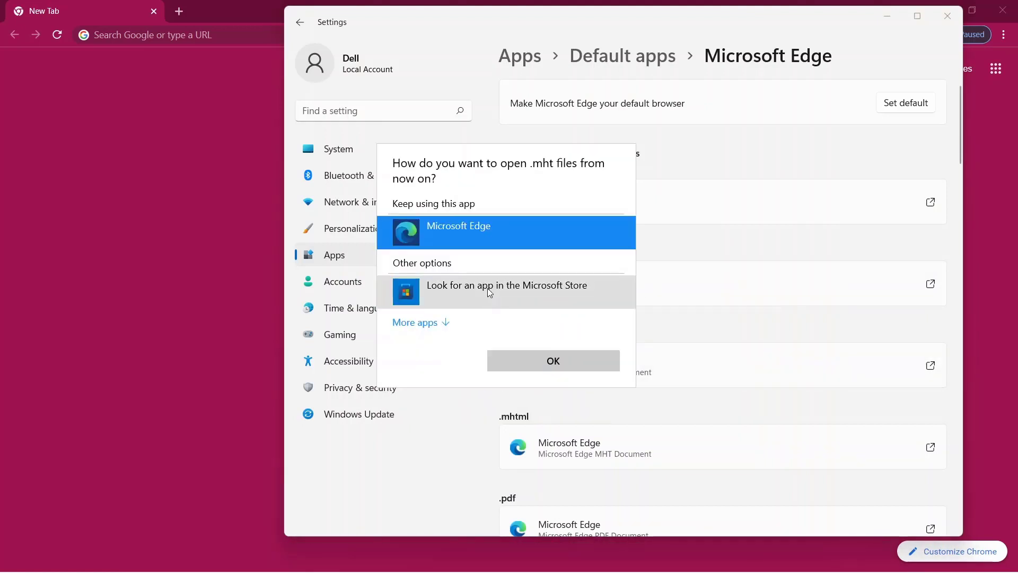
left_click(540, 370)
scroll(689, 334, "down", 2)
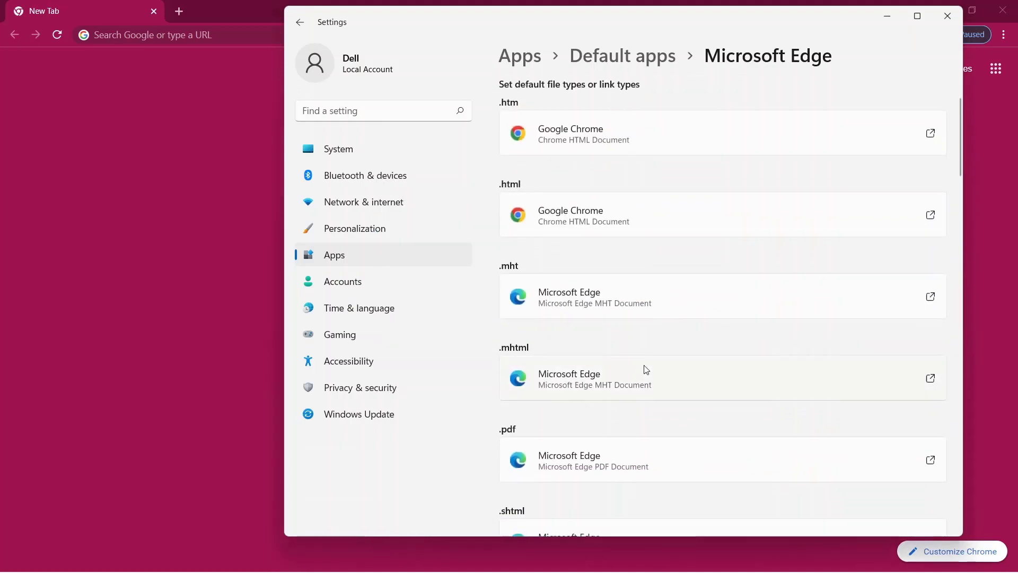
left_click(645, 369)
left_click(615, 361)
Assign Google Chrome to .pdf and .shtml files, keeping .mhtml on Edge.
scroll(611, 361, "down", 3)
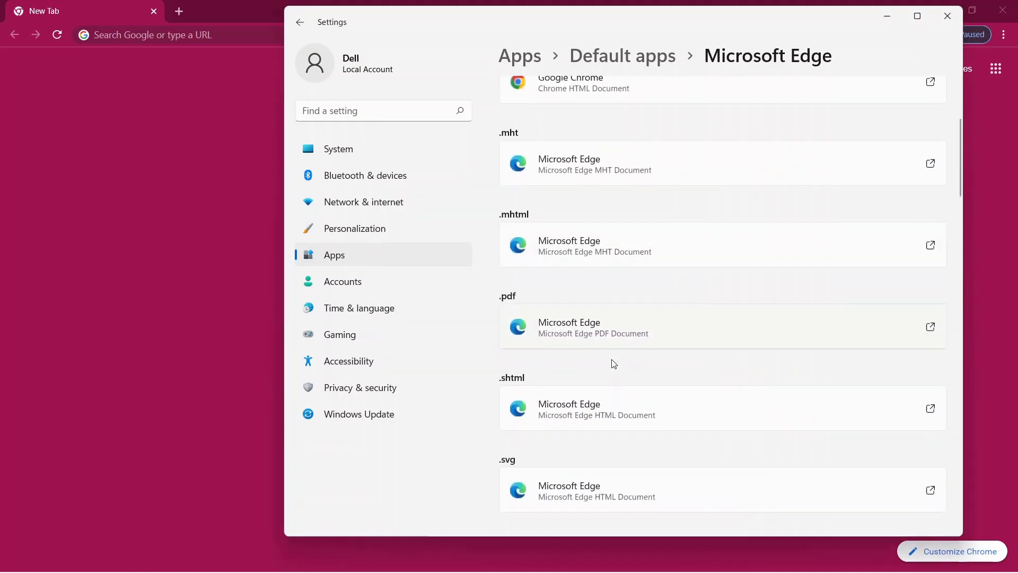
left_click(616, 331)
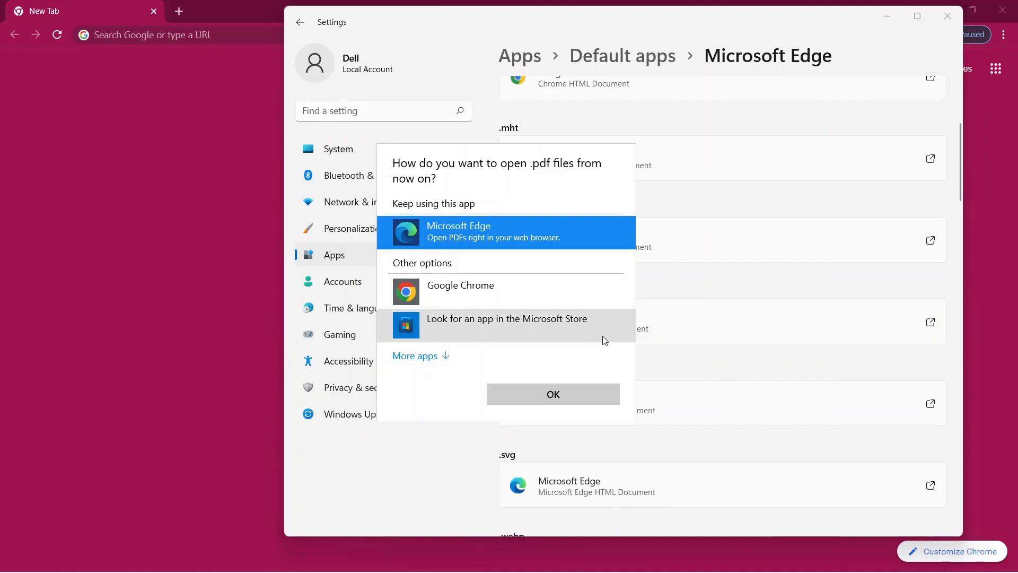
left_click(564, 288)
left_click(552, 393)
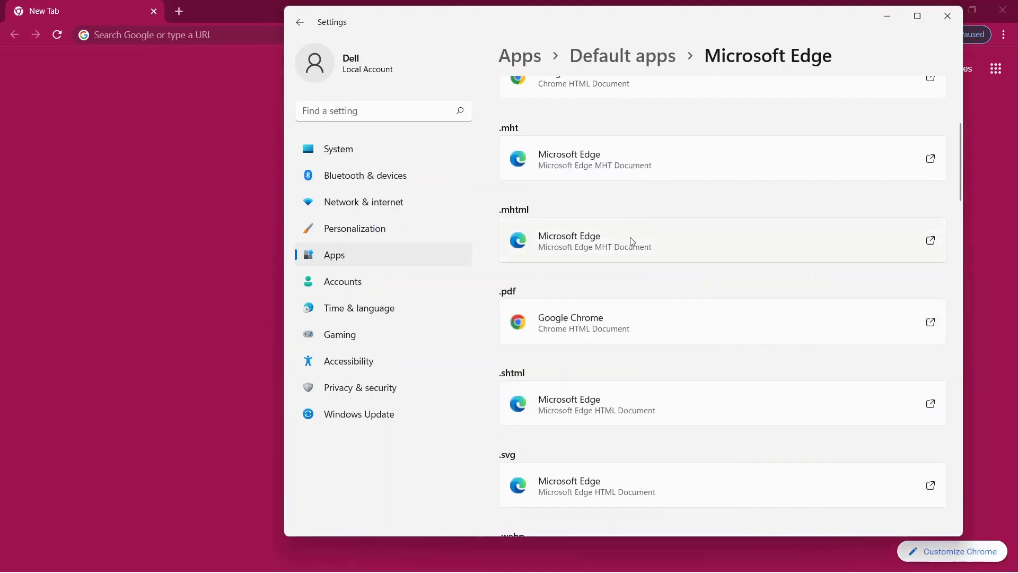
left_click(622, 239)
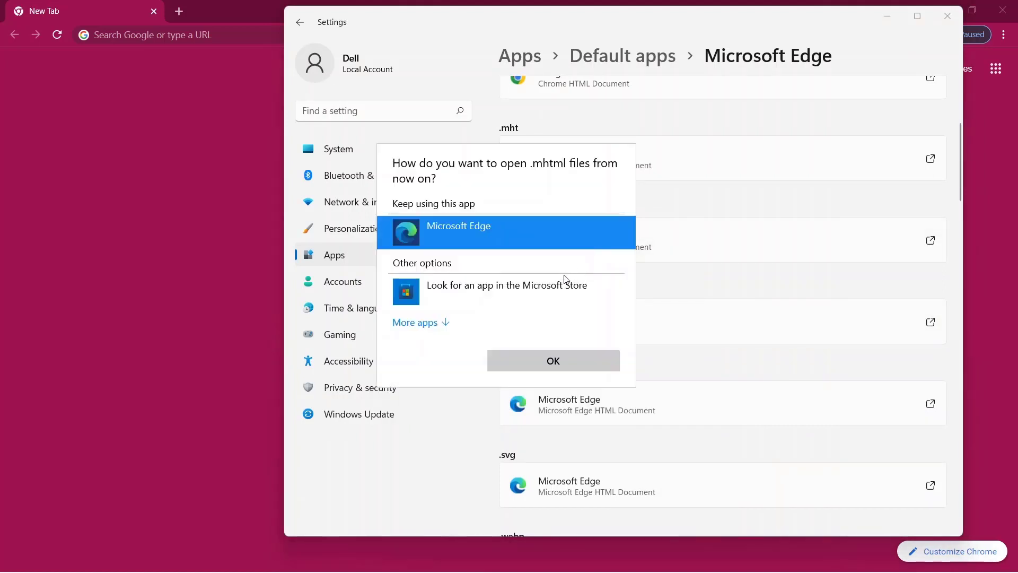
left_click(542, 355)
left_click(544, 394)
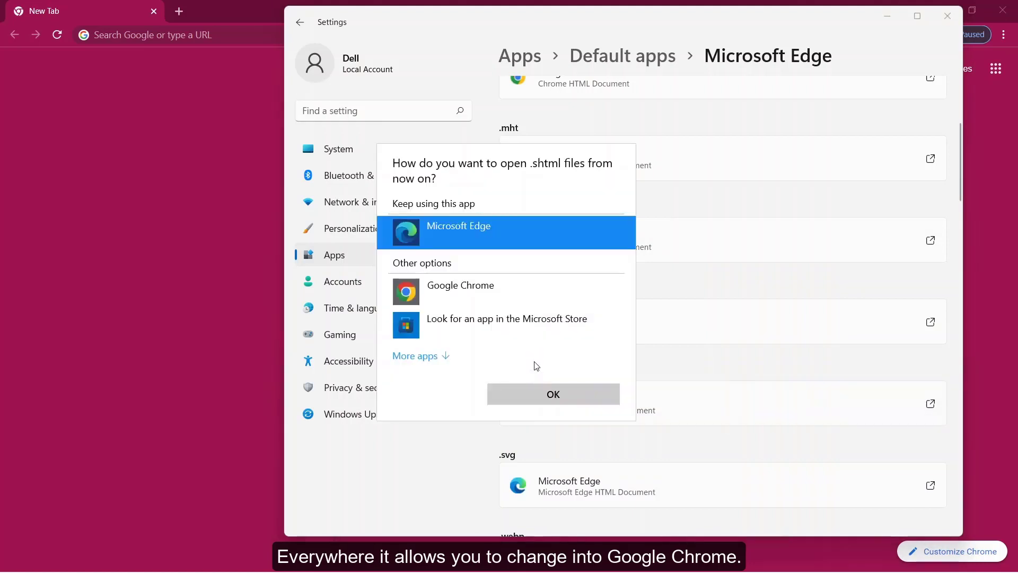
left_click(535, 295)
left_click(533, 393)
Assign Google Chrome to .svg files while keeping Paint for .webp.
scroll(532, 395, "down", 4)
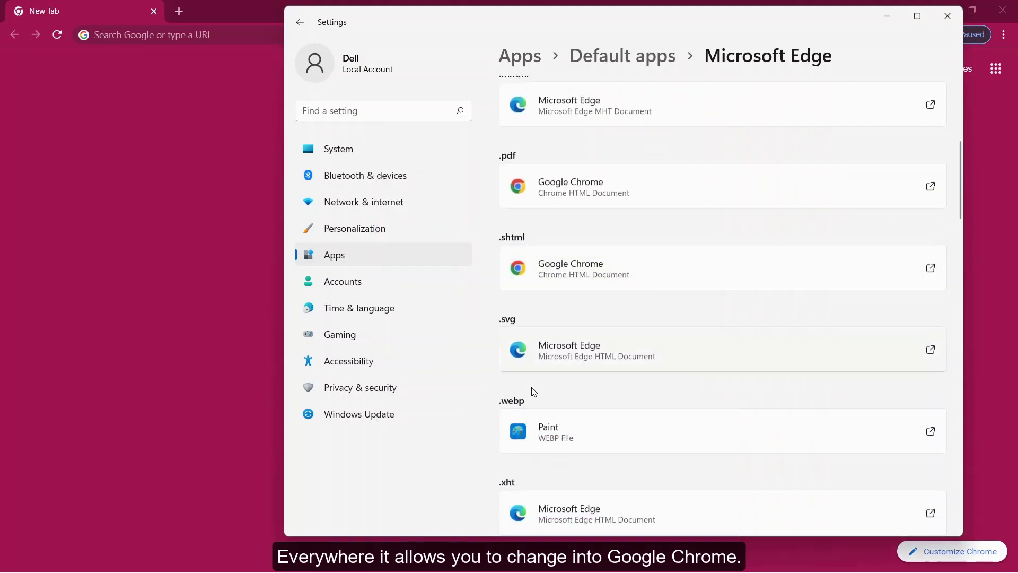
left_click(562, 274)
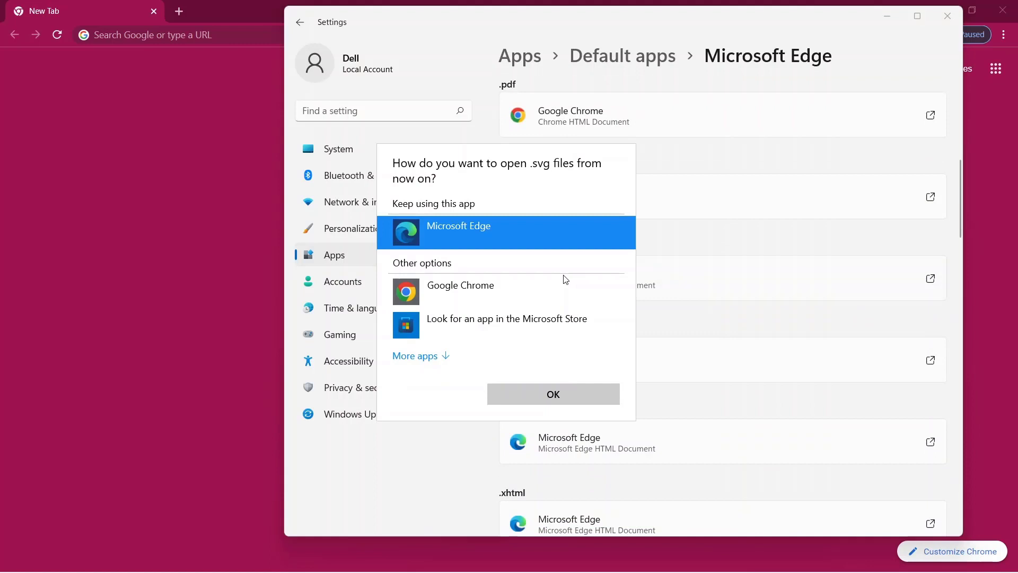
left_click(552, 291)
left_click(543, 395)
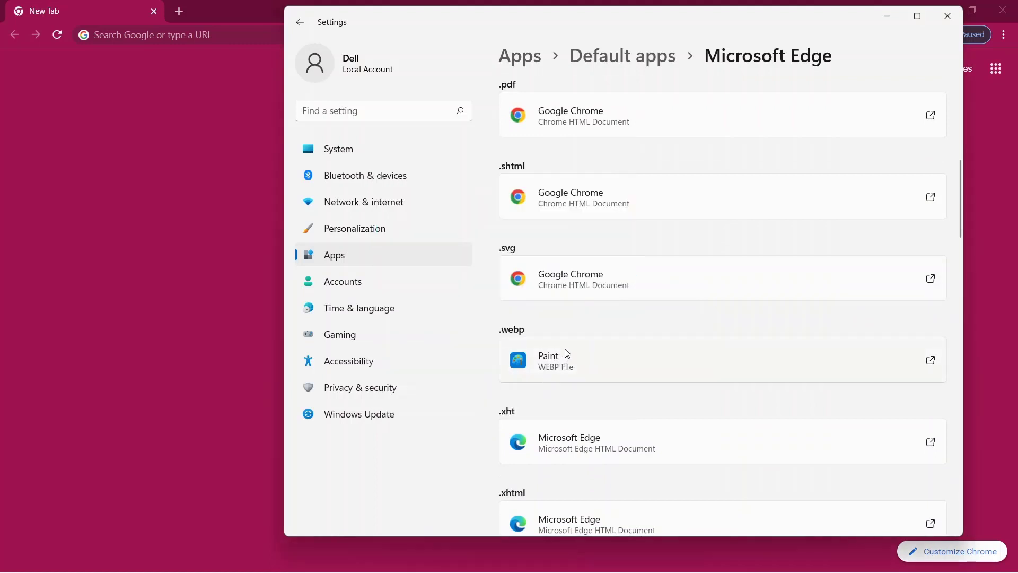
left_click(567, 353)
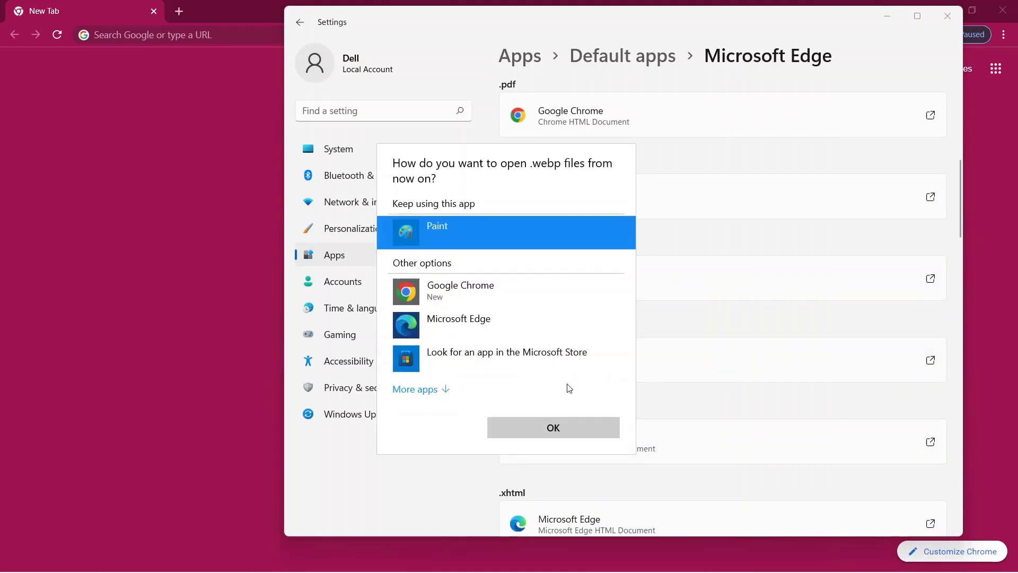
left_click(567, 430)
scroll(574, 355, "down", 3)
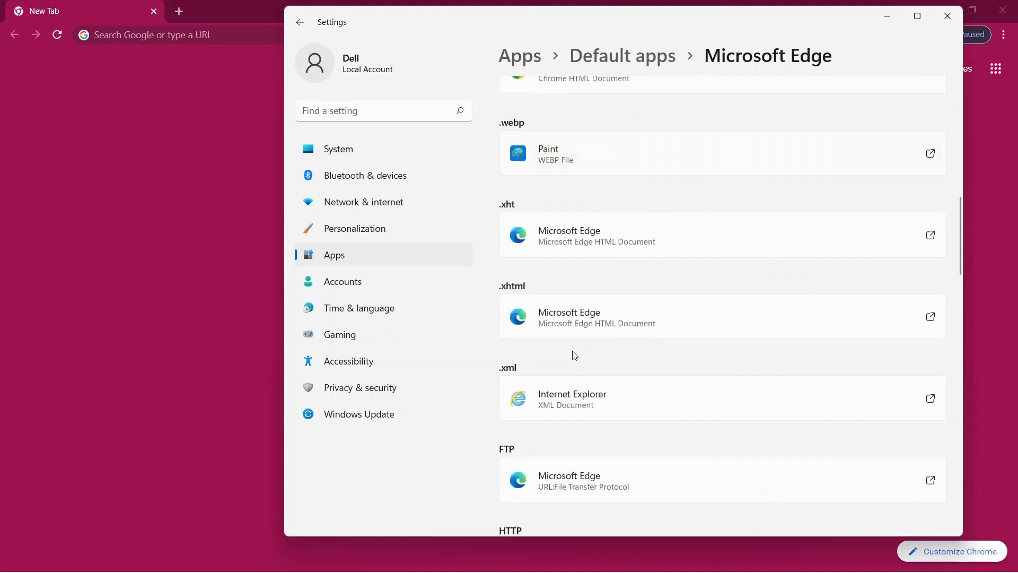
Assign Google Chrome to .xht and .xhtml, keeping Internet Explorer for .xml.
left_click(642, 240)
left_click(499, 296)
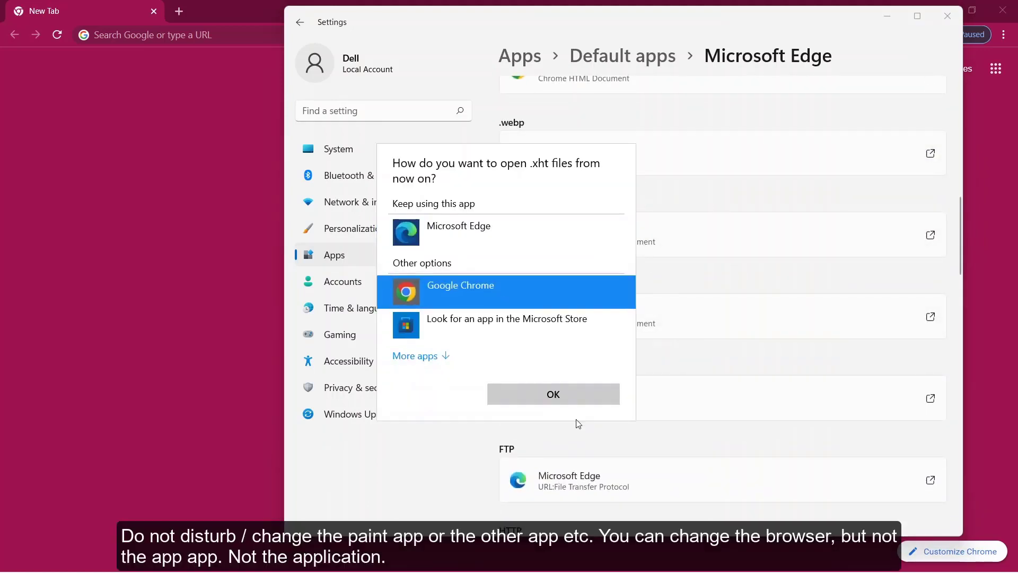
left_click(576, 393)
left_click(578, 326)
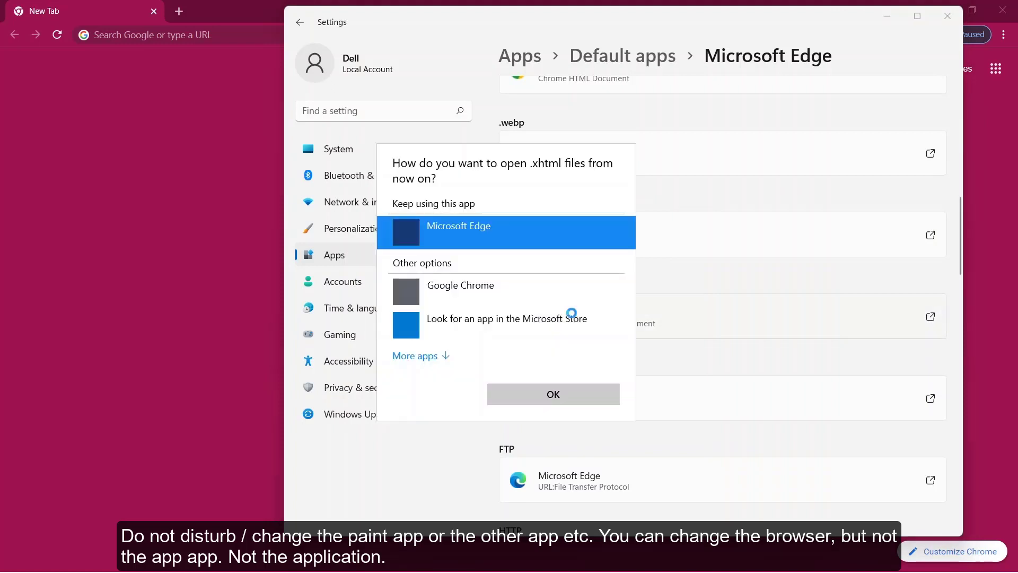
left_click(540, 300)
left_click(532, 392)
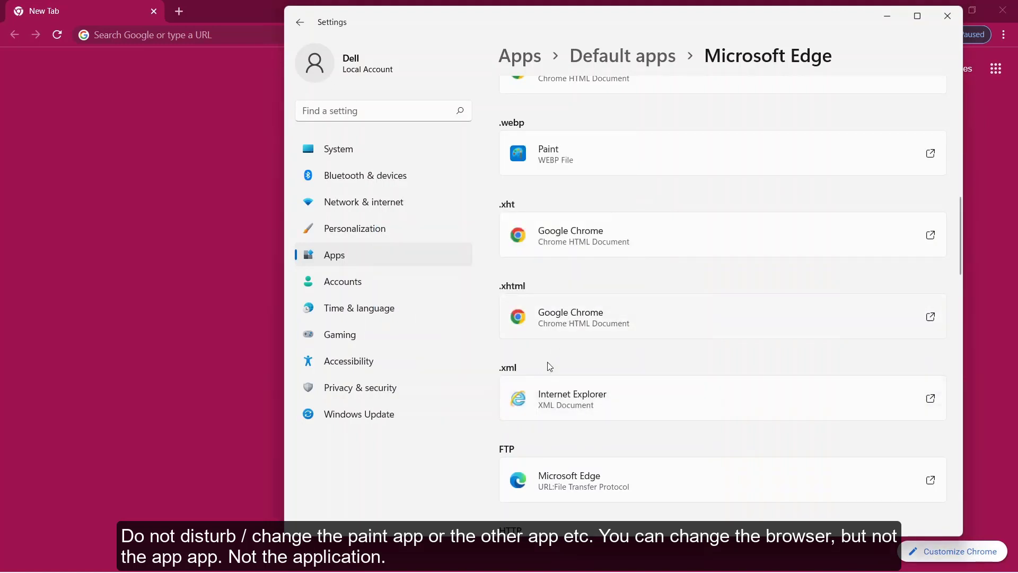
left_click(543, 384)
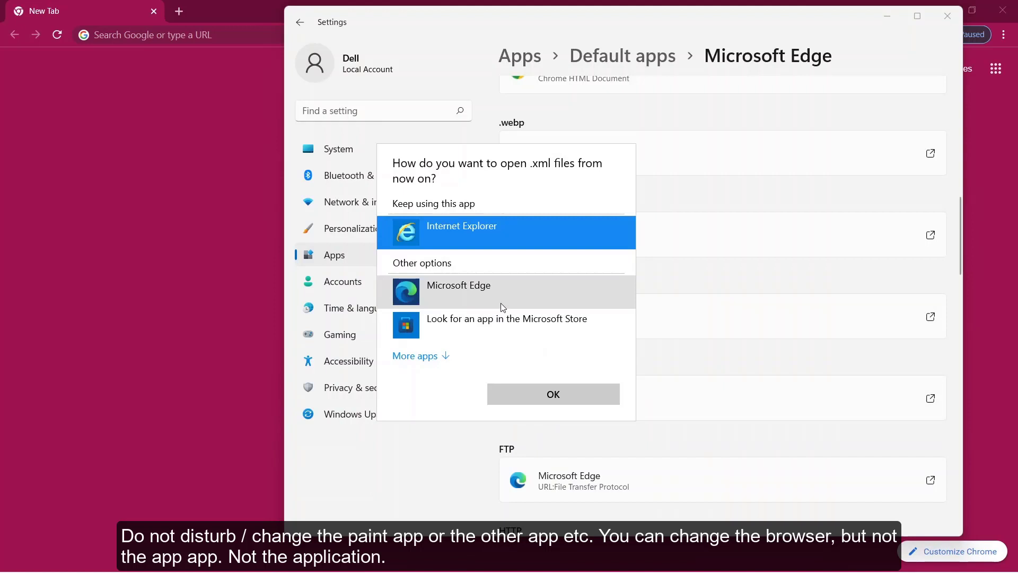
left_click(502, 393)
scroll(583, 371, "down", 3)
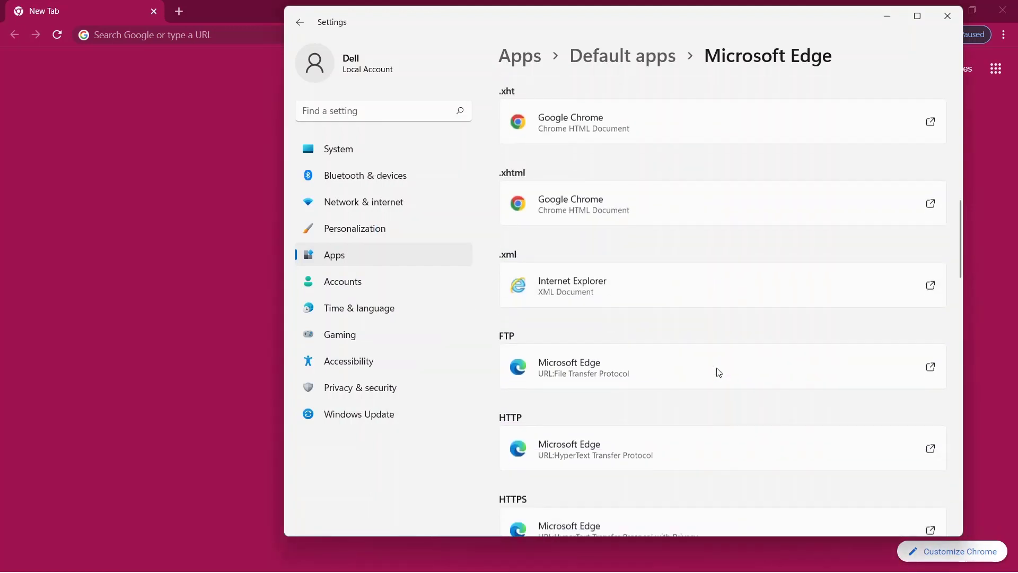
Assign Google Chrome to FTP, HTTP and HTTPS links, then review the list.
left_click(670, 343)
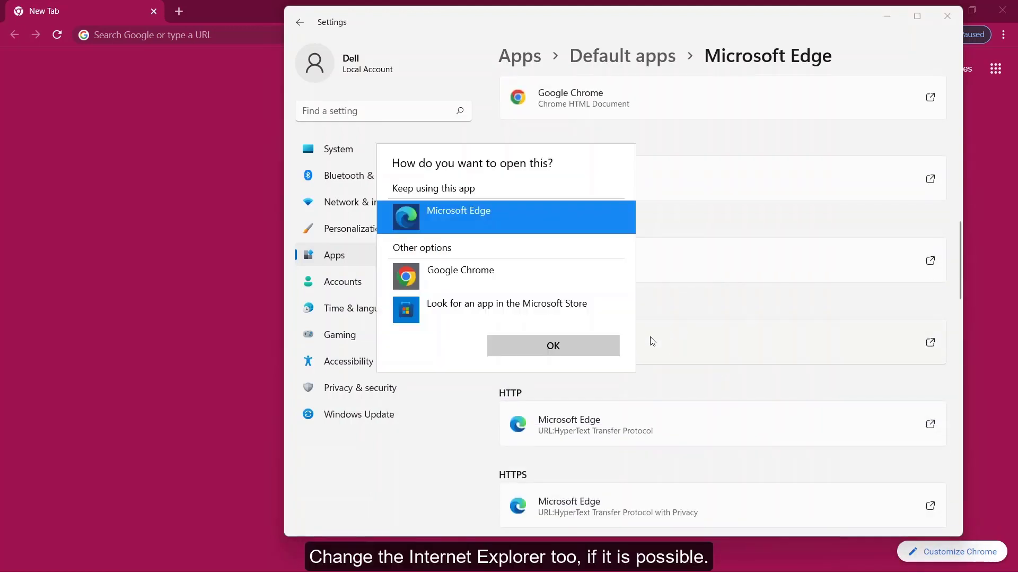
left_click(573, 277)
left_click(571, 347)
scroll(573, 350, "down", 3)
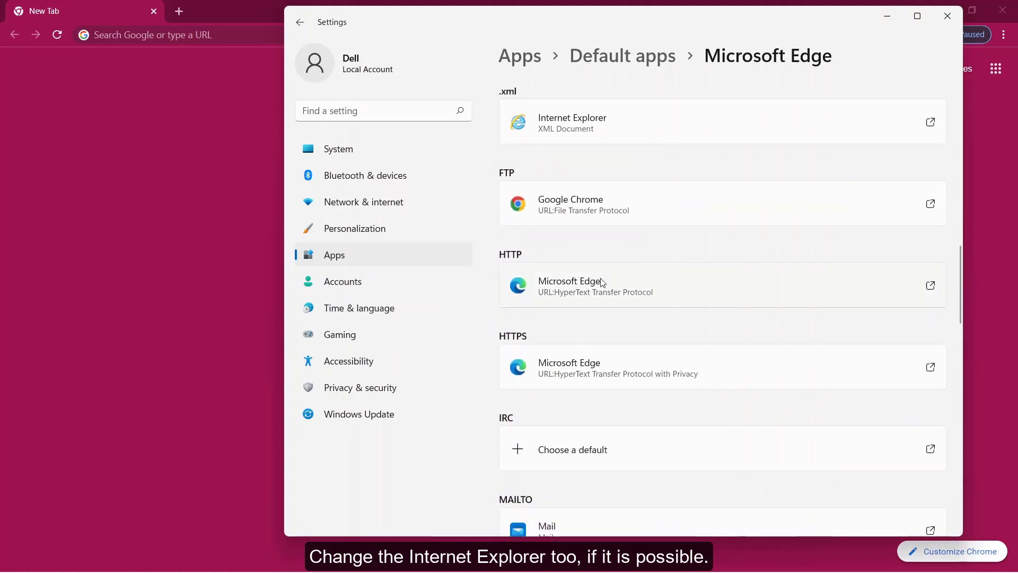
left_click(564, 302)
left_click(530, 268)
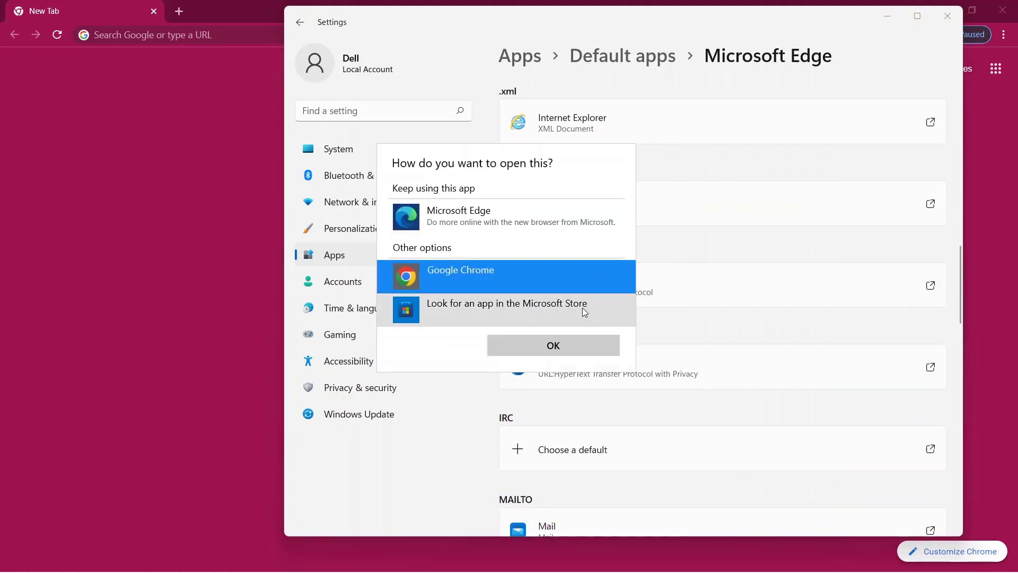
left_click(571, 347)
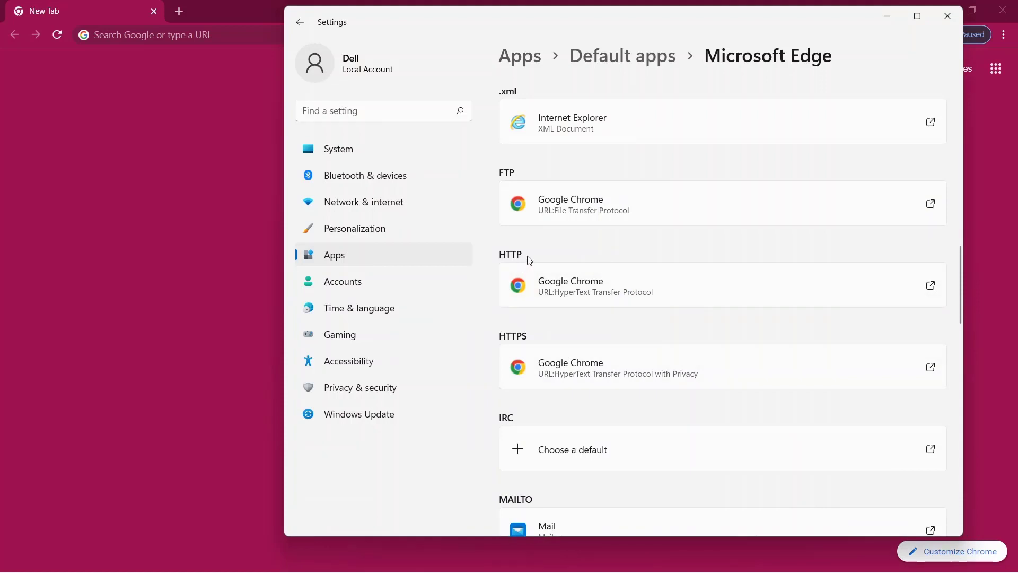
scroll(513, 343, "down", 3)
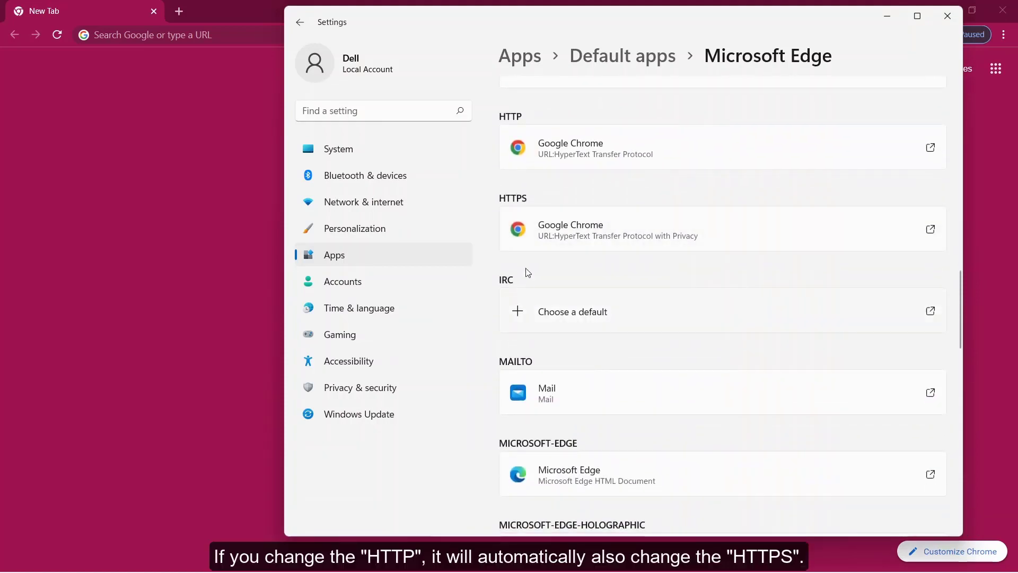
scroll(505, 207, "down", 5)
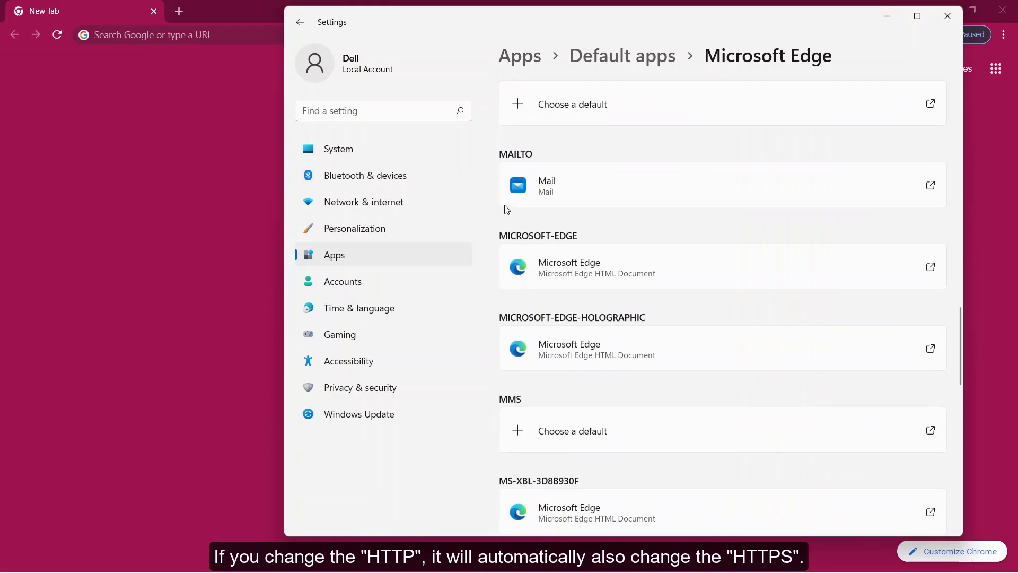
scroll(519, 199, "up", 2)
scroll(520, 198, "up", 20)
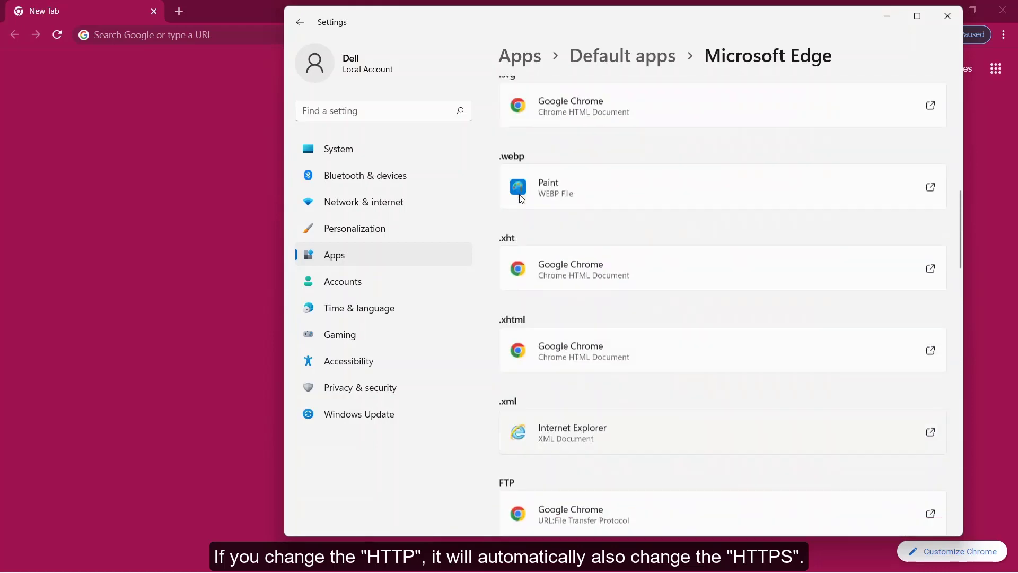
left_click(588, 51)
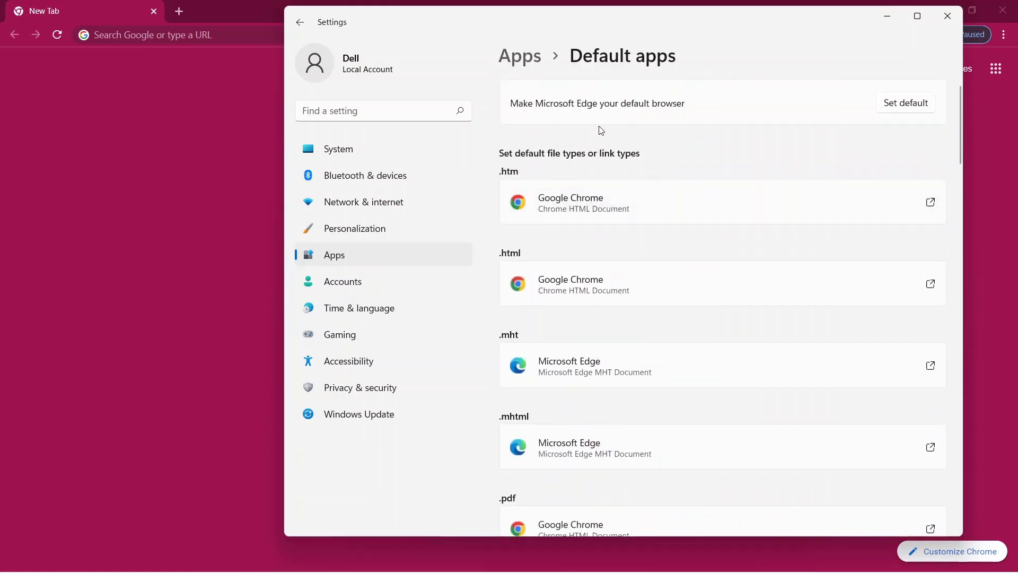
scroll(591, 227, "down", 3)
scroll(591, 226, "down", 6)
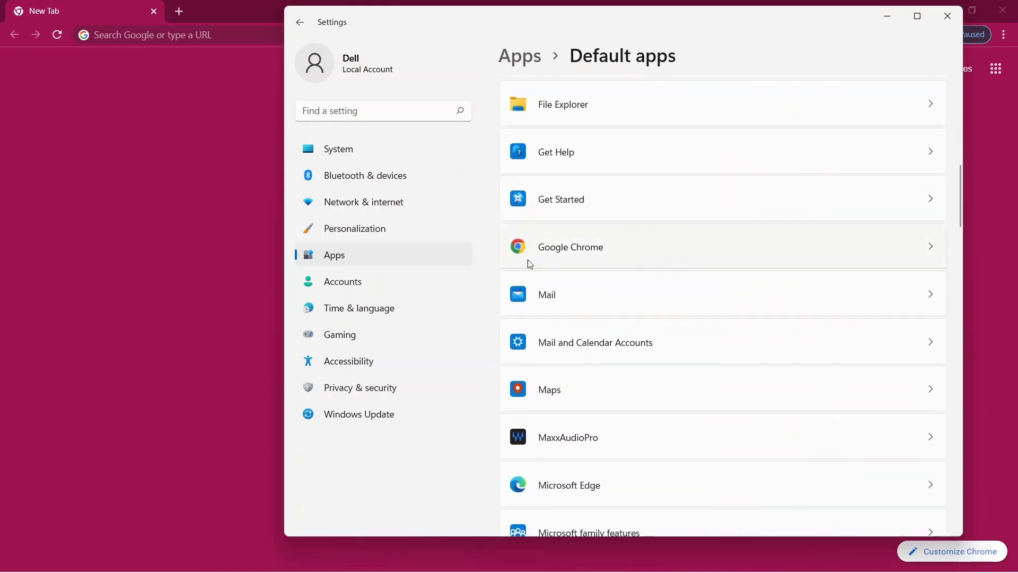
left_click(586, 246)
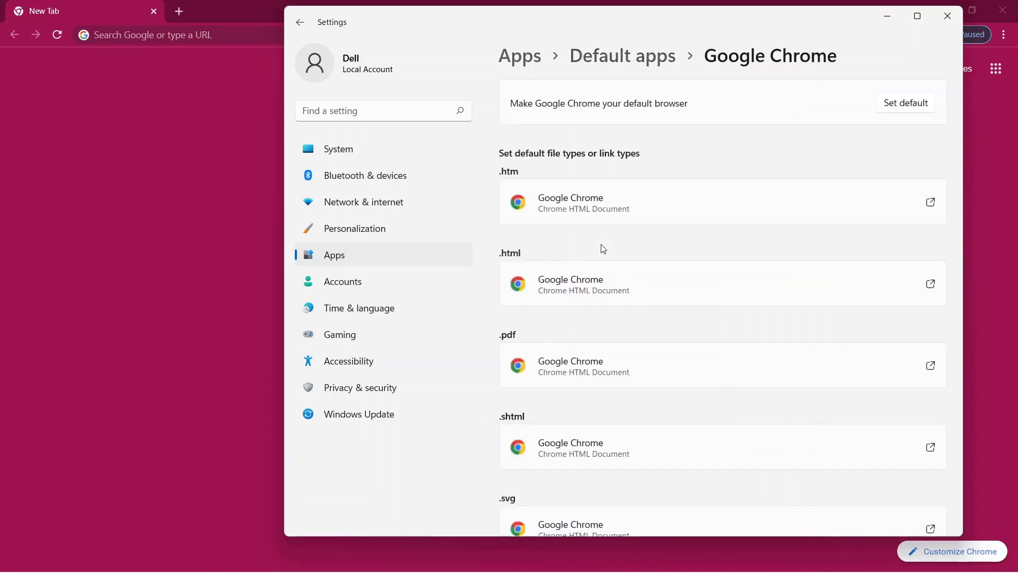
scroll(603, 248, "down", 6)
scroll(603, 248, "down", 6)
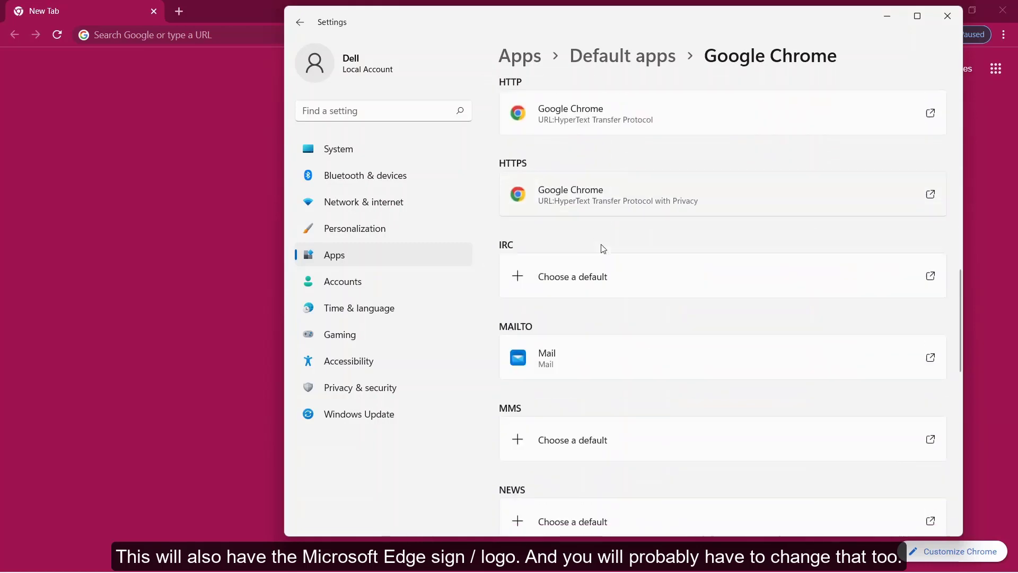
scroll(602, 248, "up", 8)
scroll(602, 248, "up", 4)
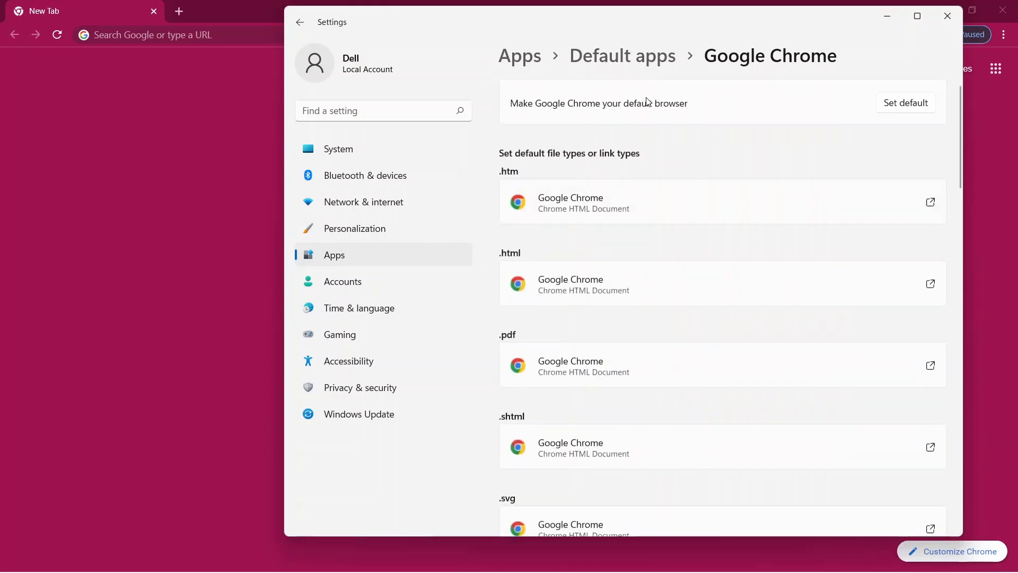
left_click(661, 54)
scroll(612, 218, "down", 15)
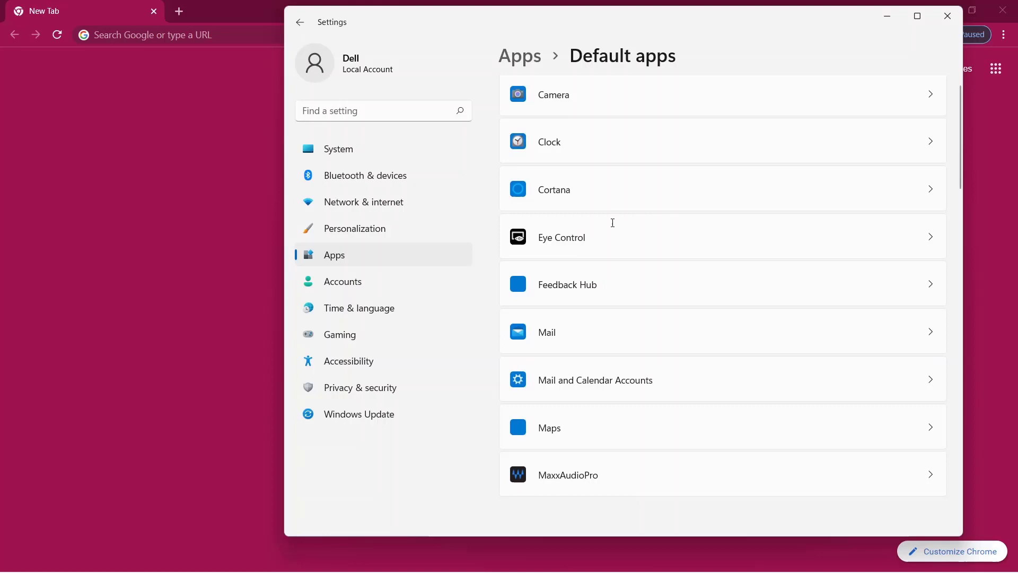
scroll(612, 225, "up", 3)
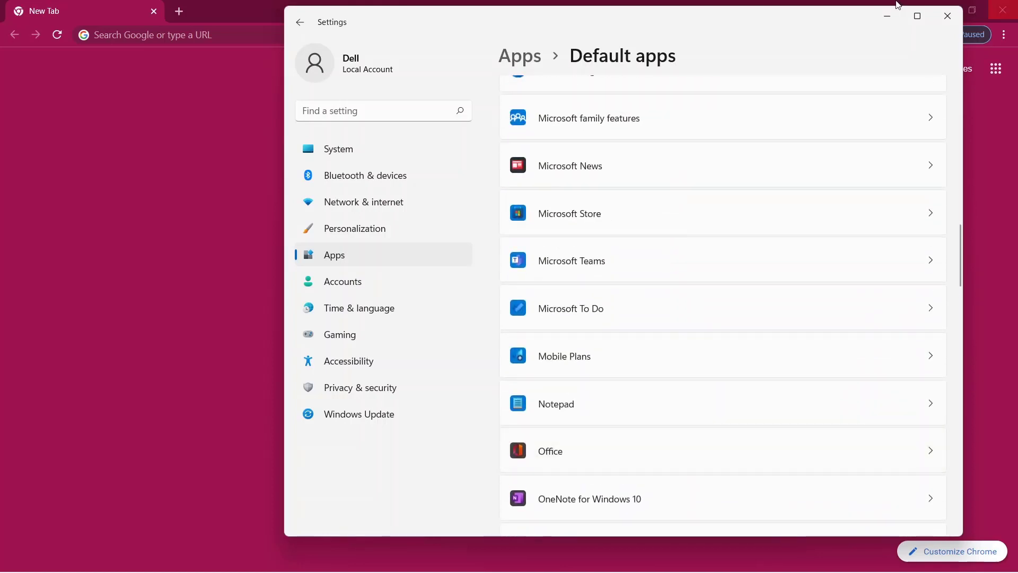
Close Settings and type 'colourzilla' into Chrome's New Tab address bar.
left_click(956, 18)
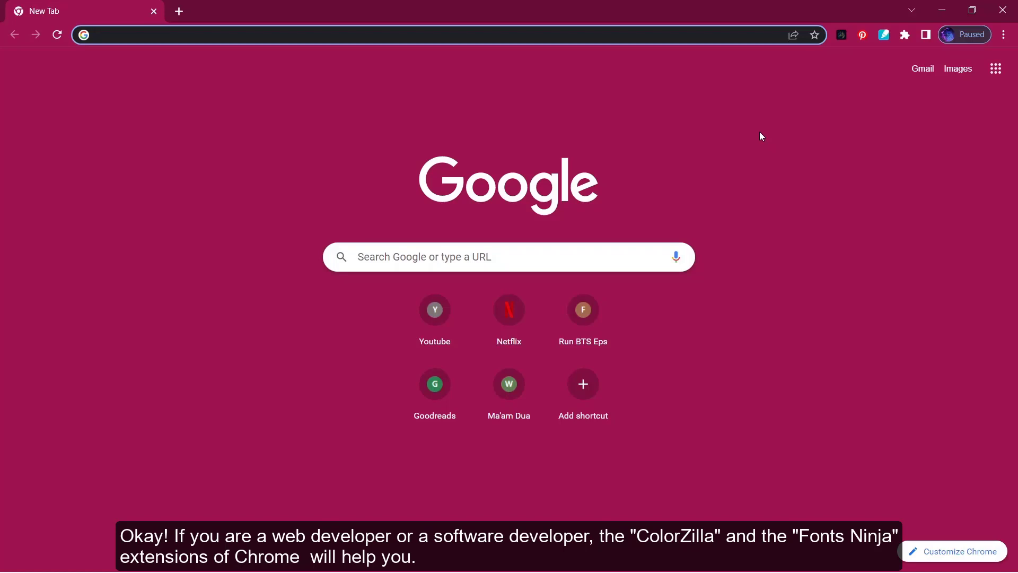
type("colou")
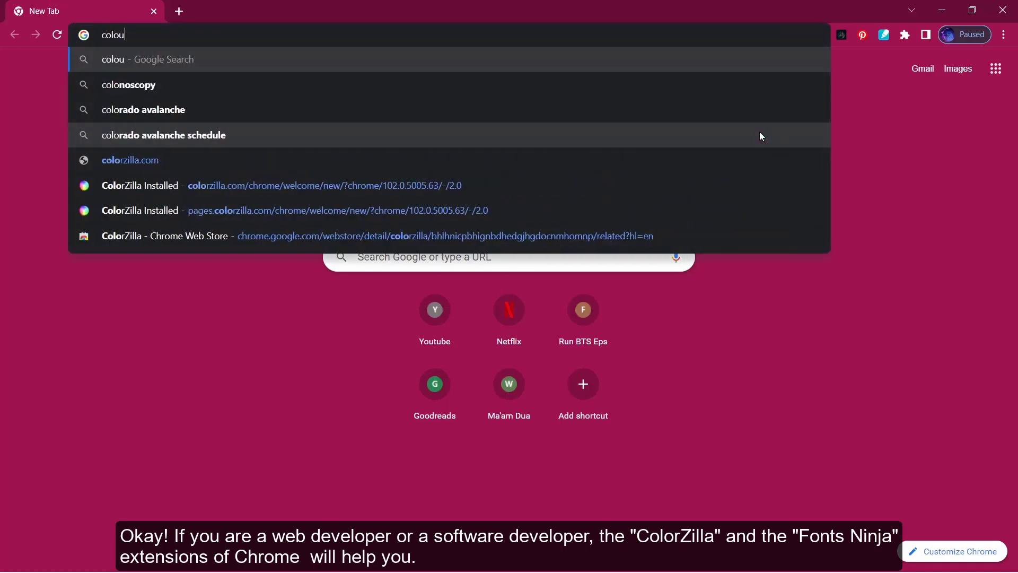
type("r")
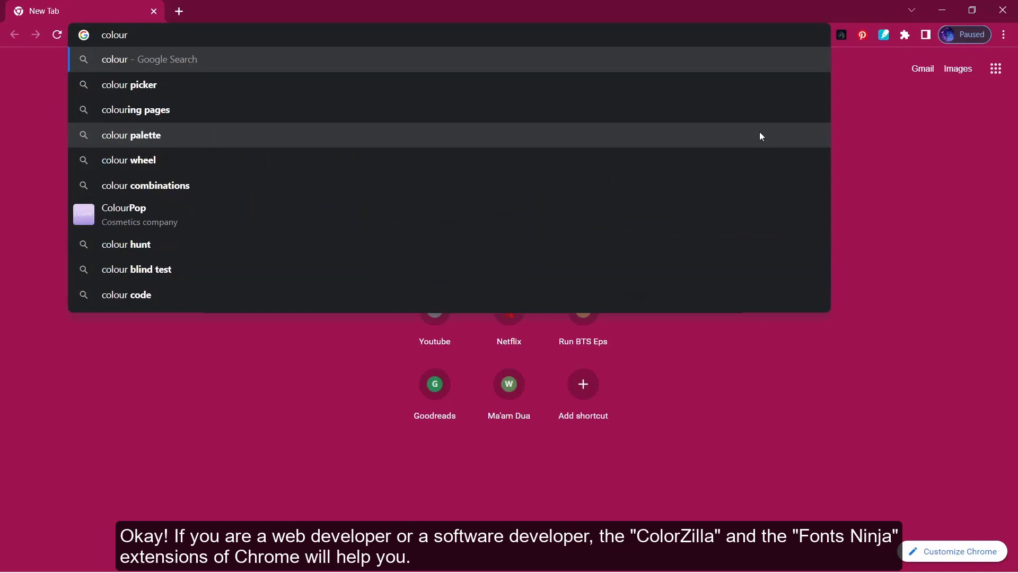
type("zilla")
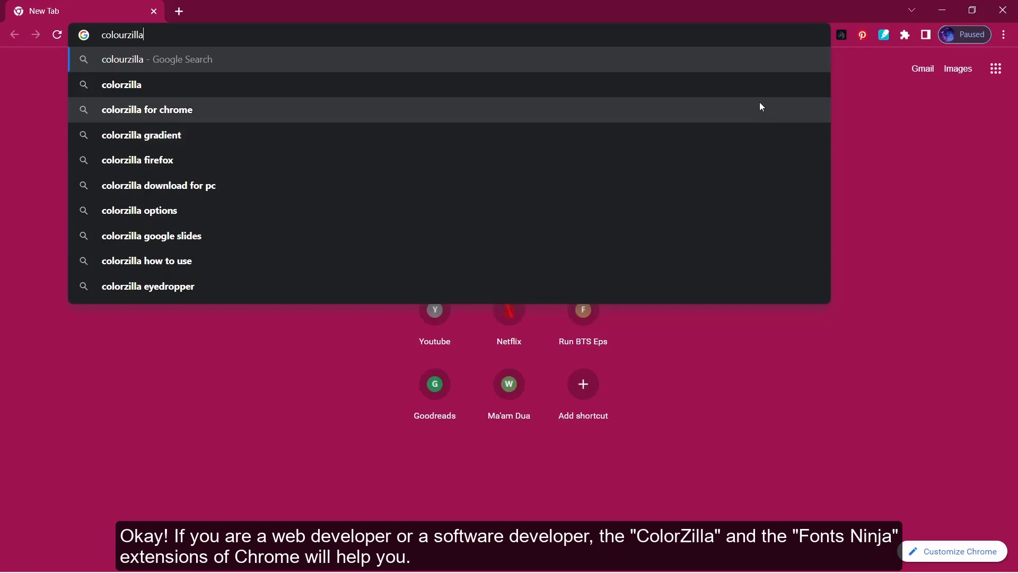
Search 'colorzilla for chrome', then change the Google query to 'font ninja for chrome'.
left_click(761, 107)
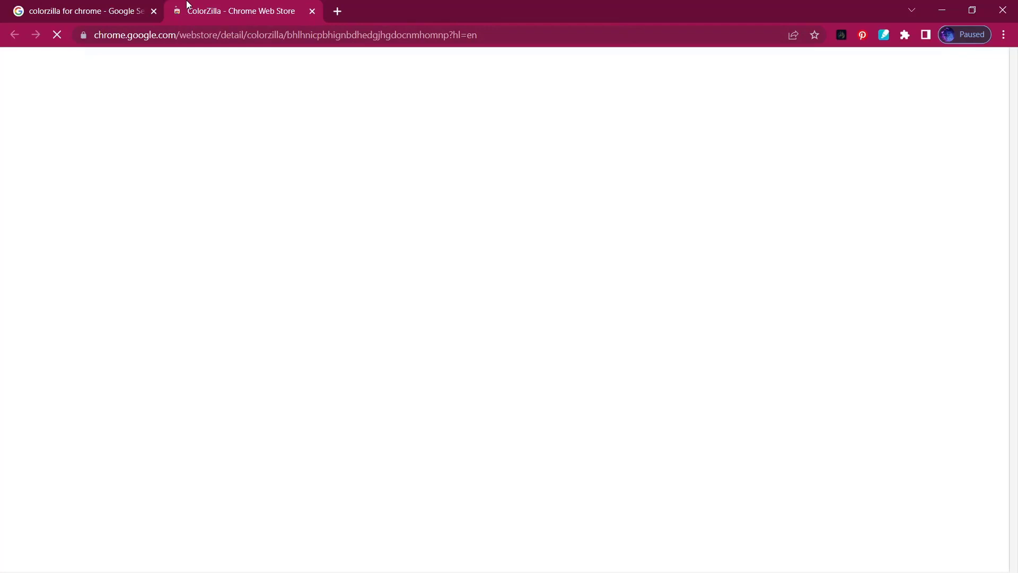
left_click(139, 15)
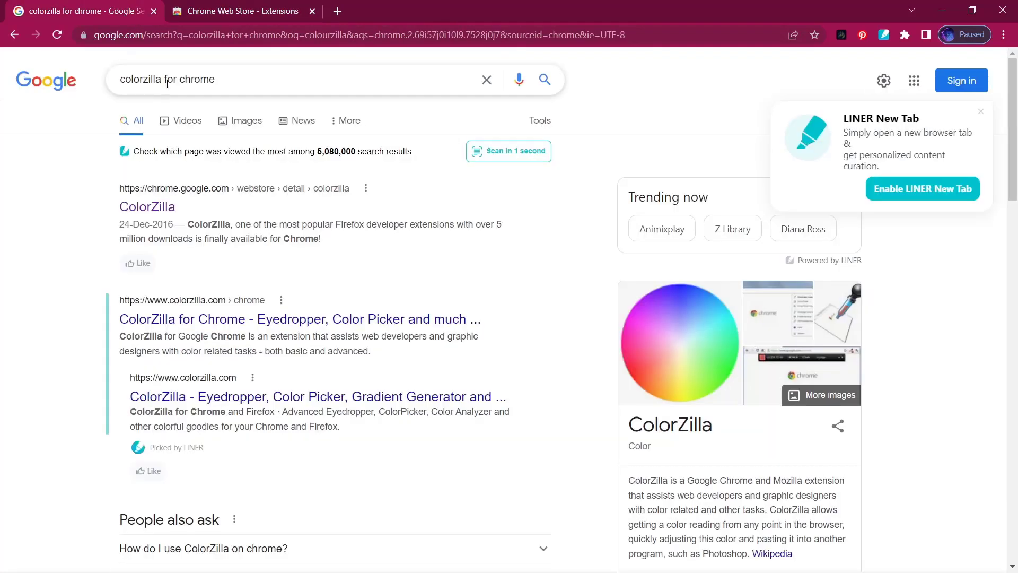
double_click(142, 80)
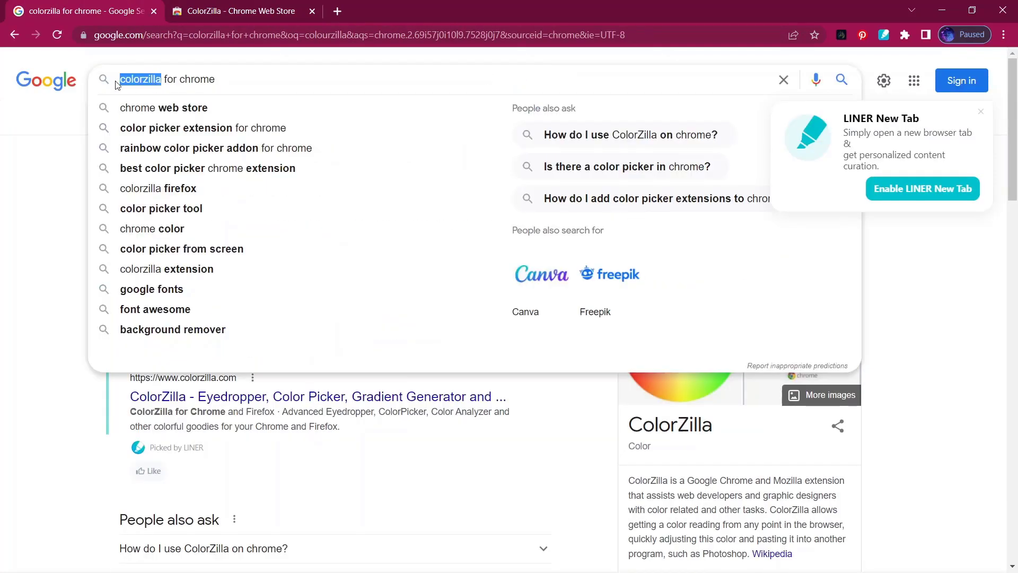
key("BackSpace")
type("n")
key("BackSpace")
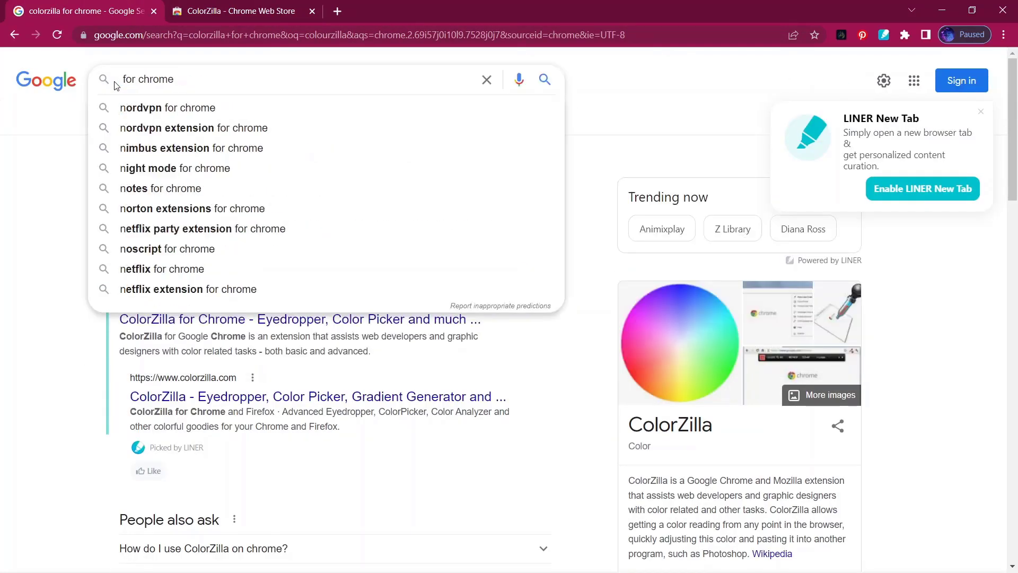
type("font ninj")
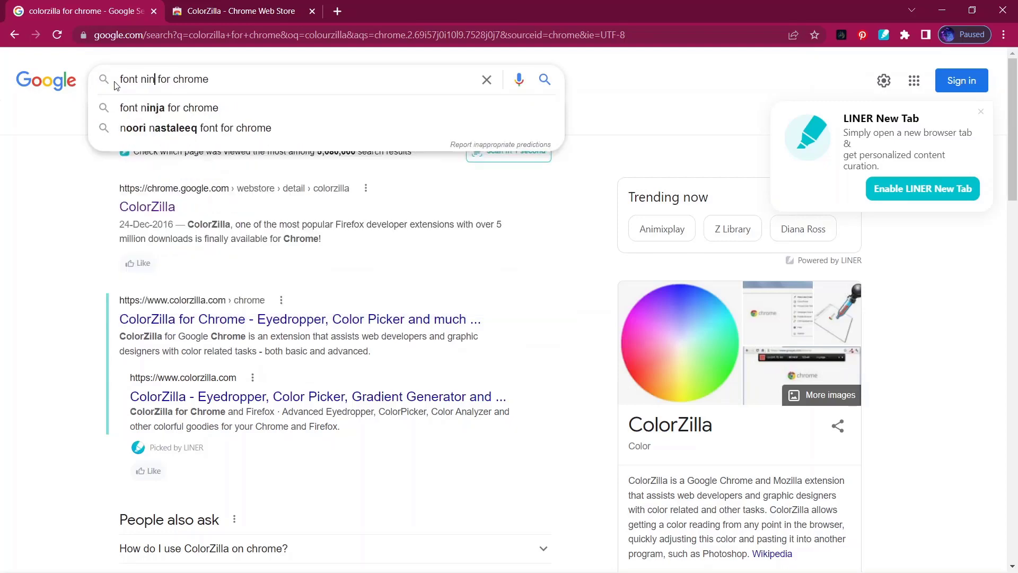
type("a")
key("Return")
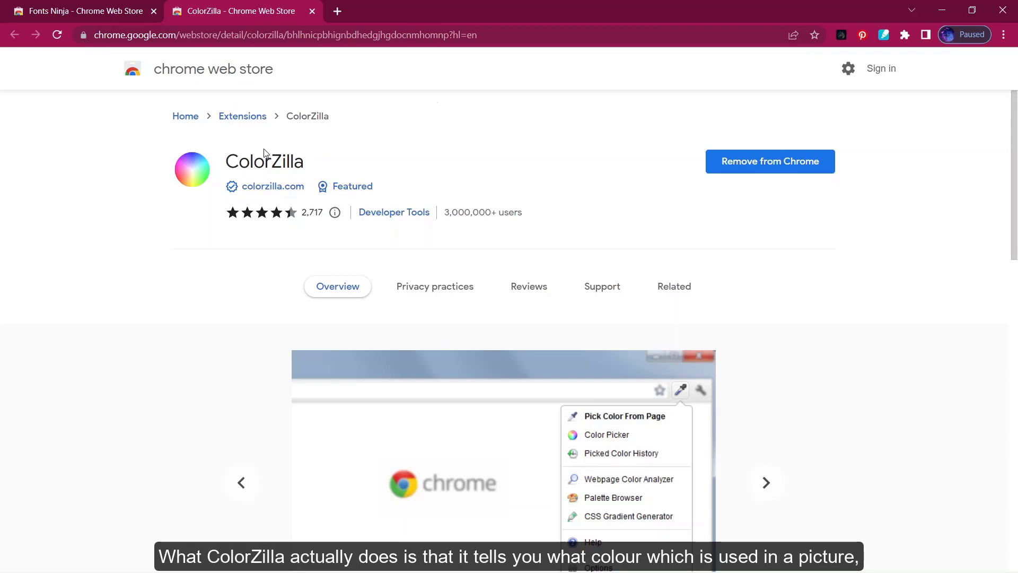
Page through ColorZilla's screenshots to the gradient editor, then close its store tab.
scroll(423, 395, "down", 3)
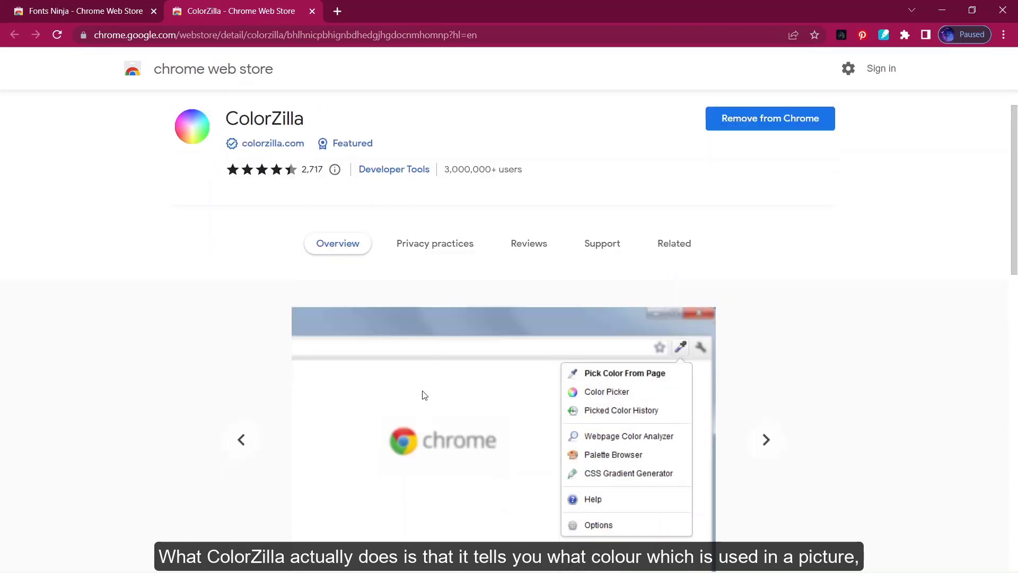
scroll(423, 395, "down", 1)
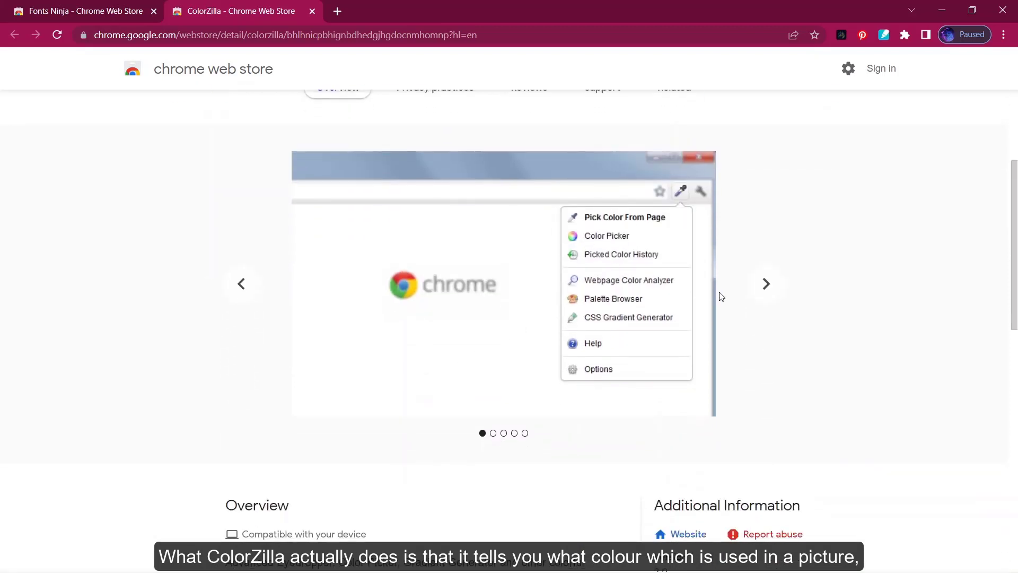
left_click(761, 290)
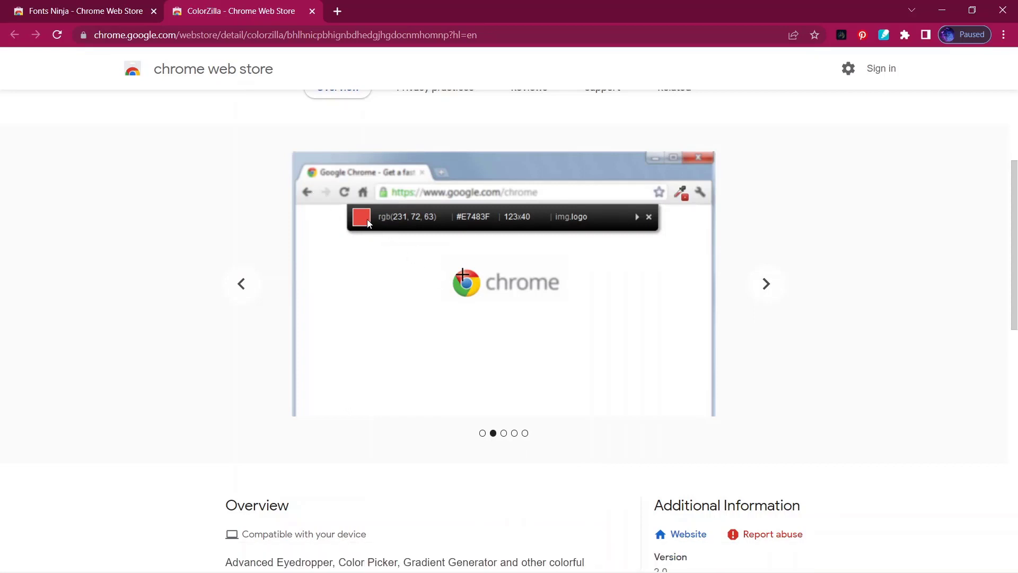
left_click(766, 284)
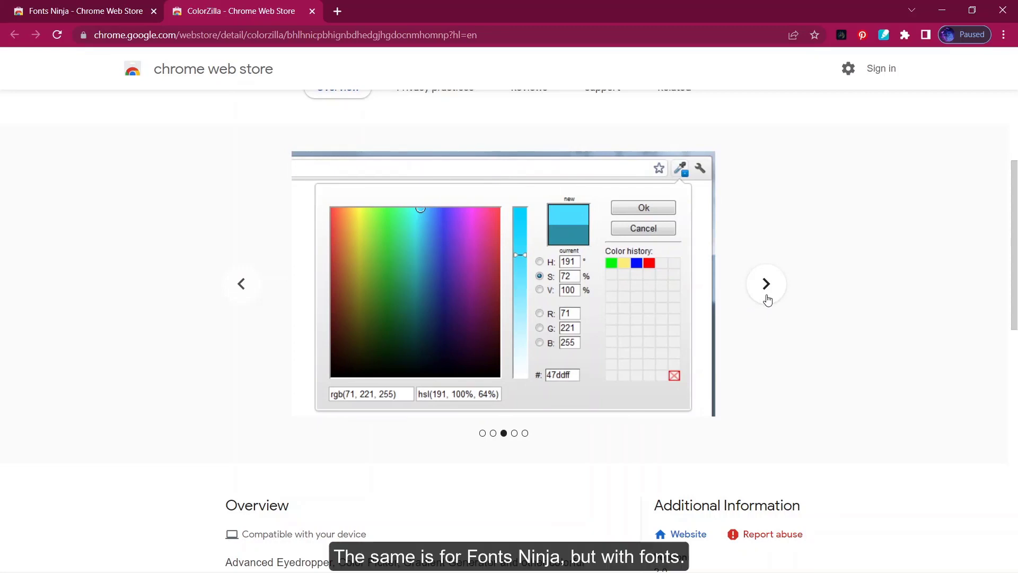
left_click(766, 296)
left_click(764, 297)
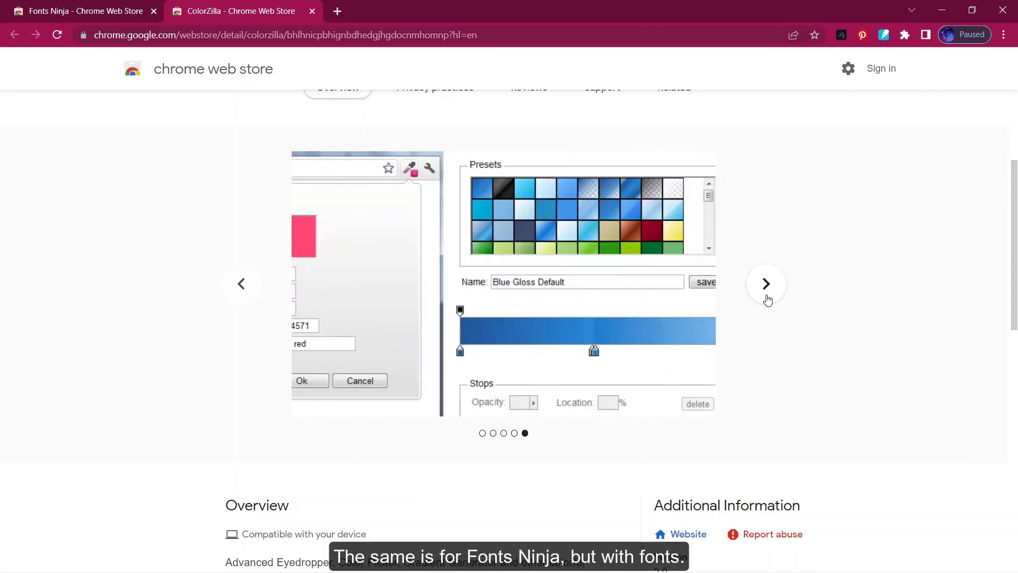
left_click(313, 11)
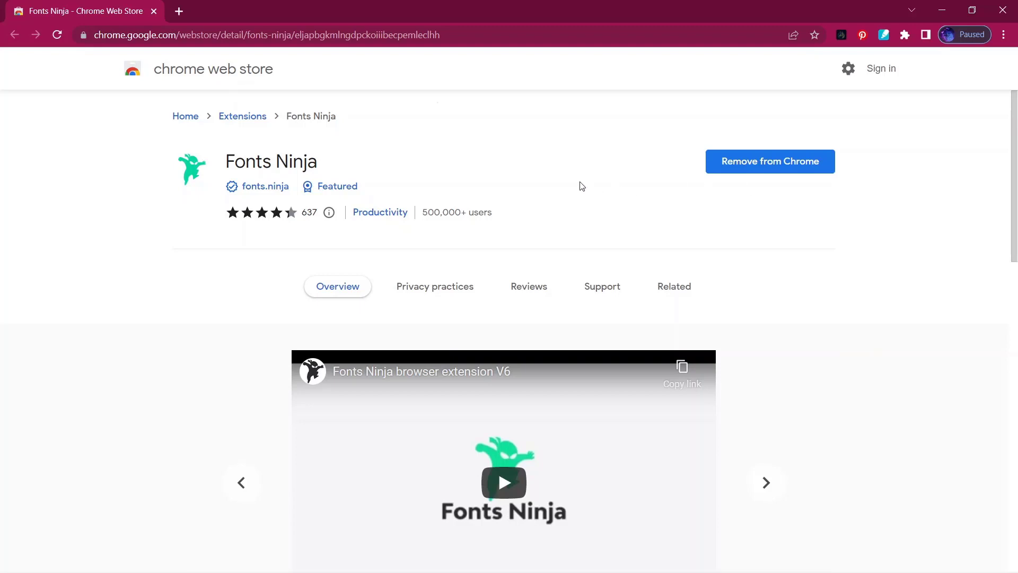
scroll(899, 377, "down", 3)
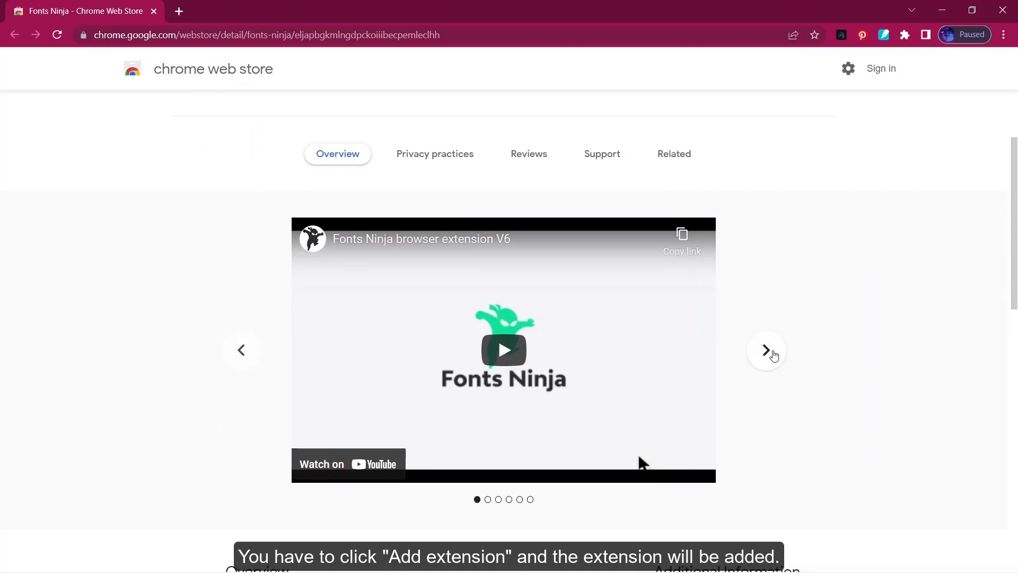
left_click(772, 352)
left_click(772, 352)
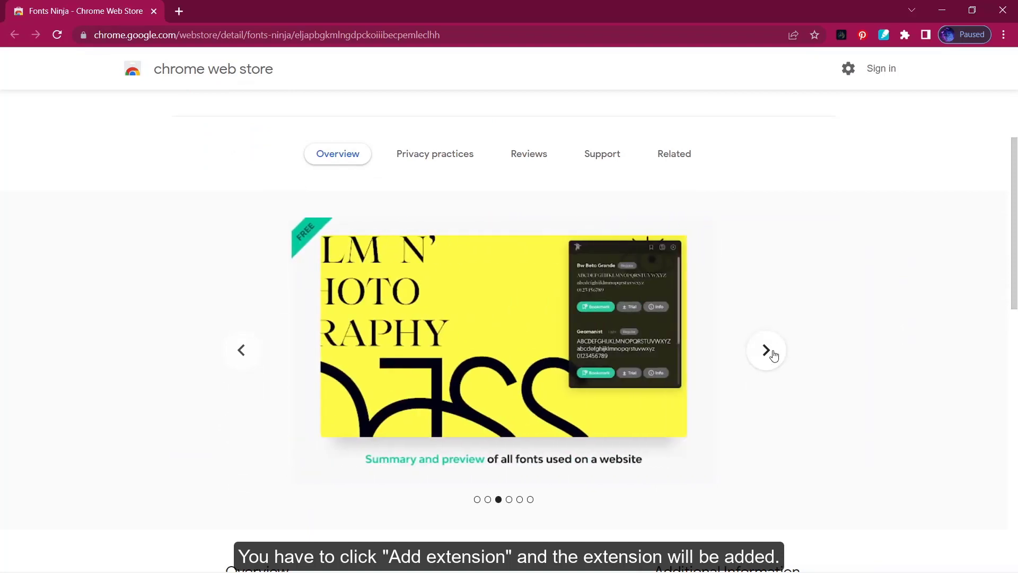
left_click(773, 355)
left_click(773, 355)
scroll(737, 92, "up", 3)
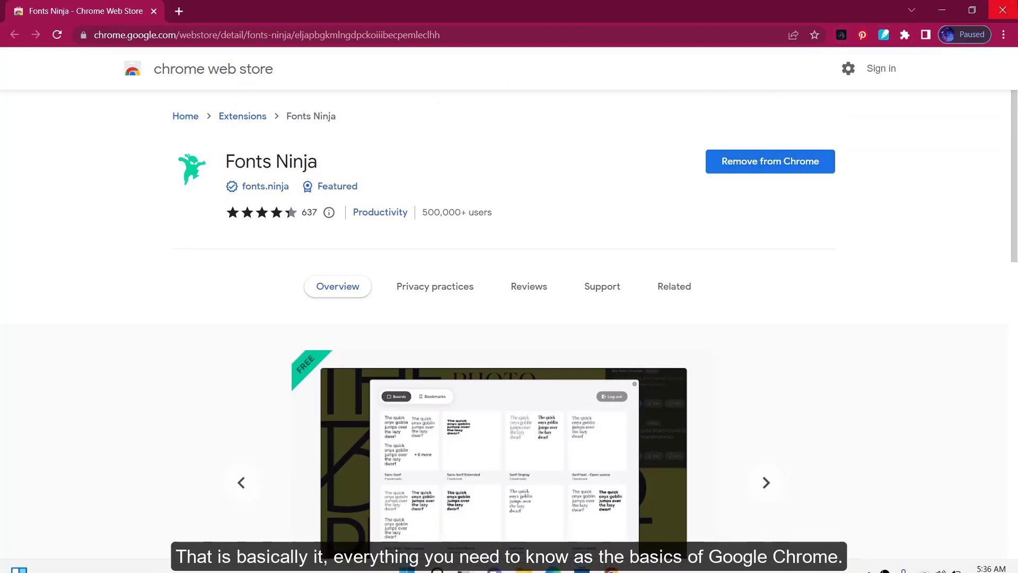
Close the Google Chrome window from its title bar.
left_click(1002, 10)
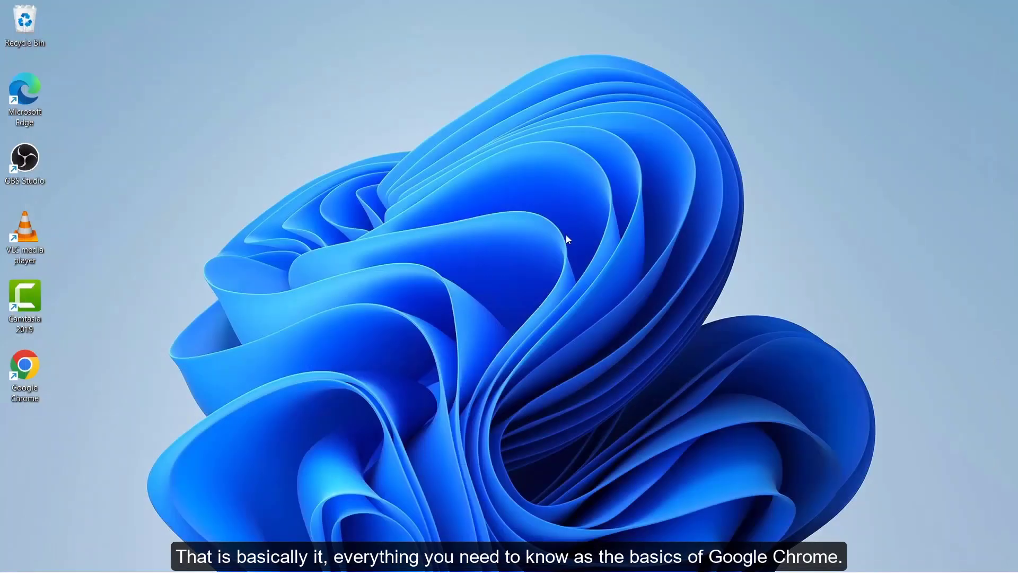